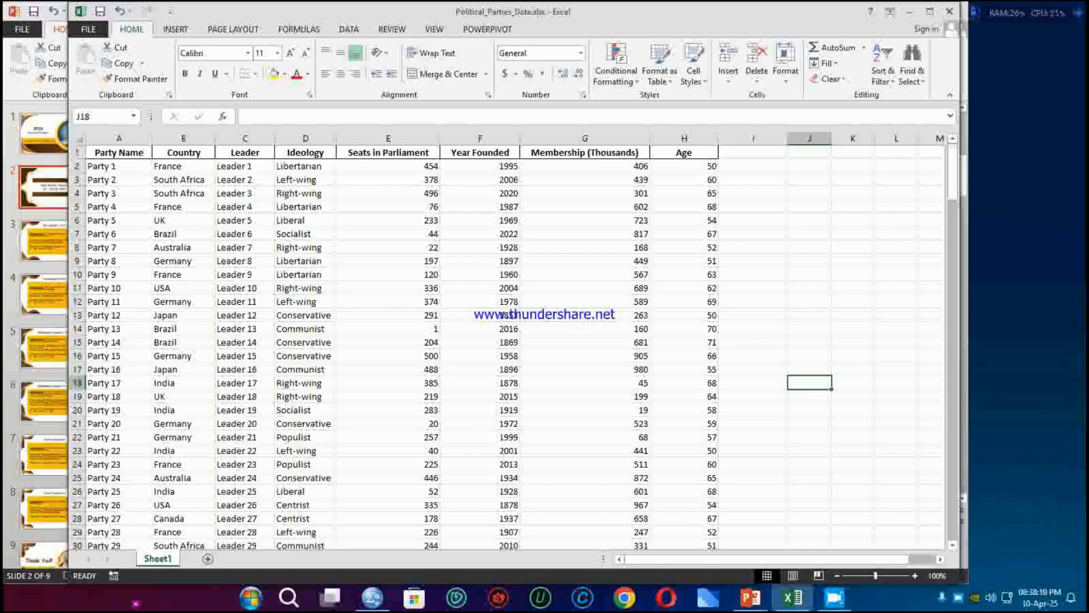
Step: Minimize the Political_Parties_Data workbook and show slide 3 with hypothesis H1 in PowerPoint
{"action": "mouse_move", "coordinate": [953, 176]}
{"action": "left_mouse_down"}
{"action": "mouse_move", "coordinate": [953, 510]}
{"action": "mouse_move", "coordinate": [953, 176]}
{"action": "left_mouse_up"}
{"action": "left_click", "coordinate": [909, 12]}
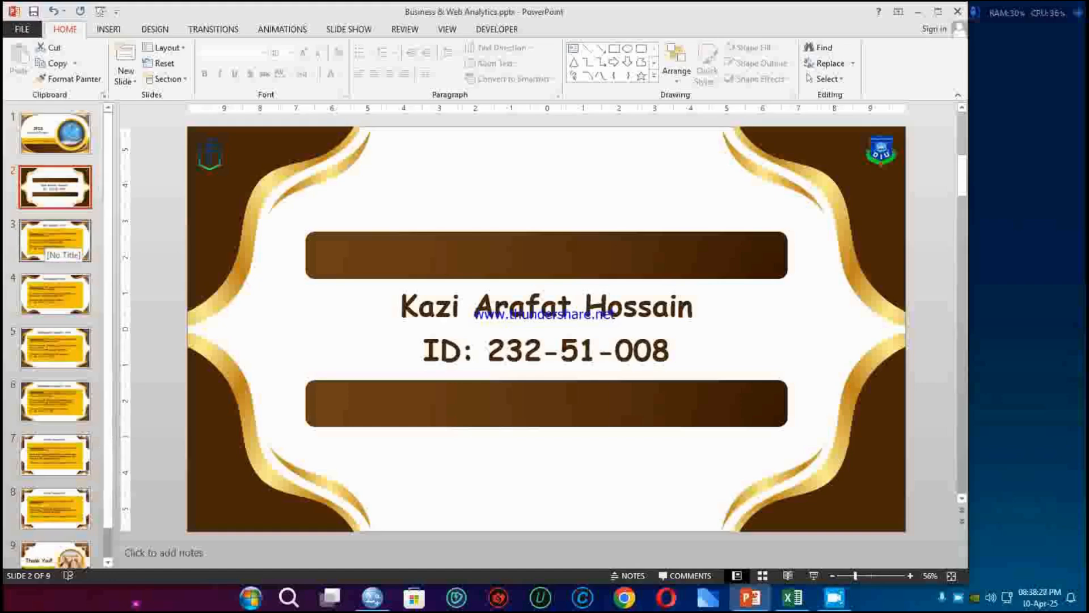
{"action": "left_click", "coordinate": [54, 240]}
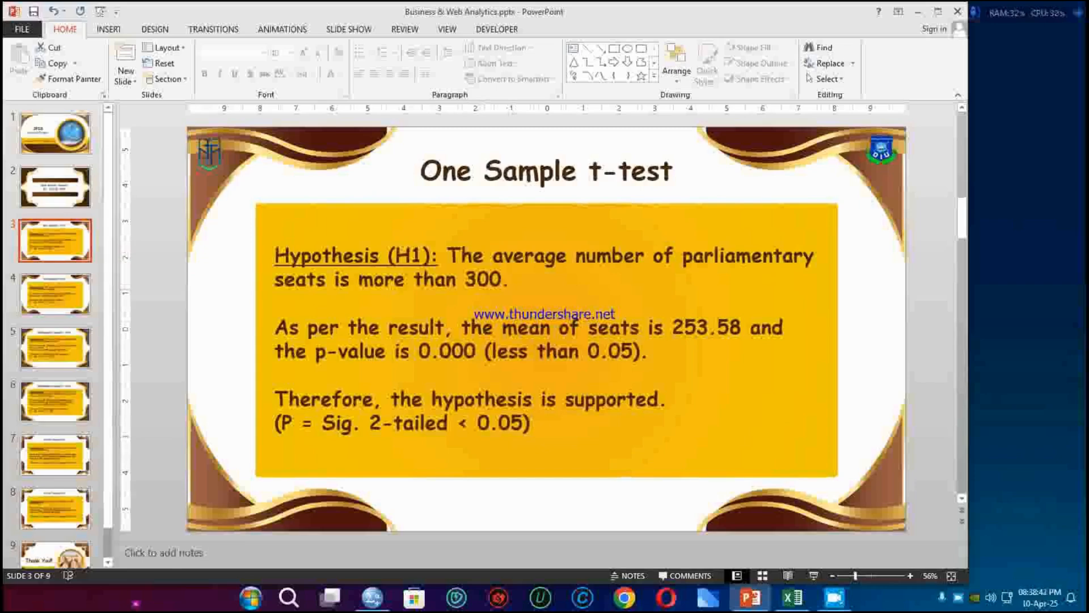
Step: Switch to the SPSS data editor and view the available options for importing data, including Excel and database sources
{"action": "mouse_move", "coordinate": [371, 597]}
{"action": "left_click", "coordinate": [371, 527]}
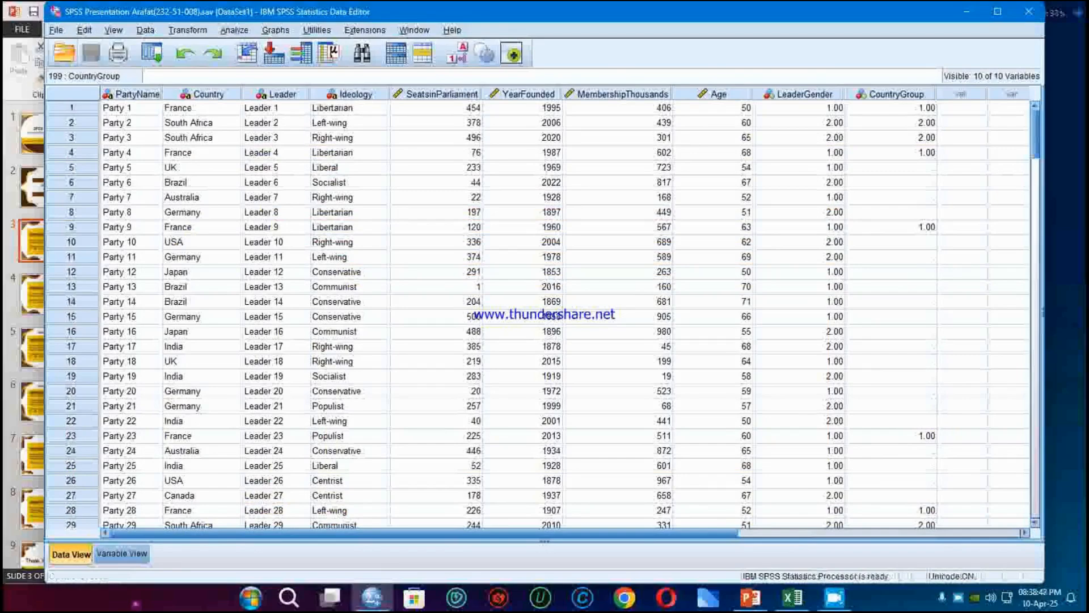
{"action": "left_click", "coordinate": [56, 29]}
{"action": "mouse_move", "coordinate": [75, 63]}
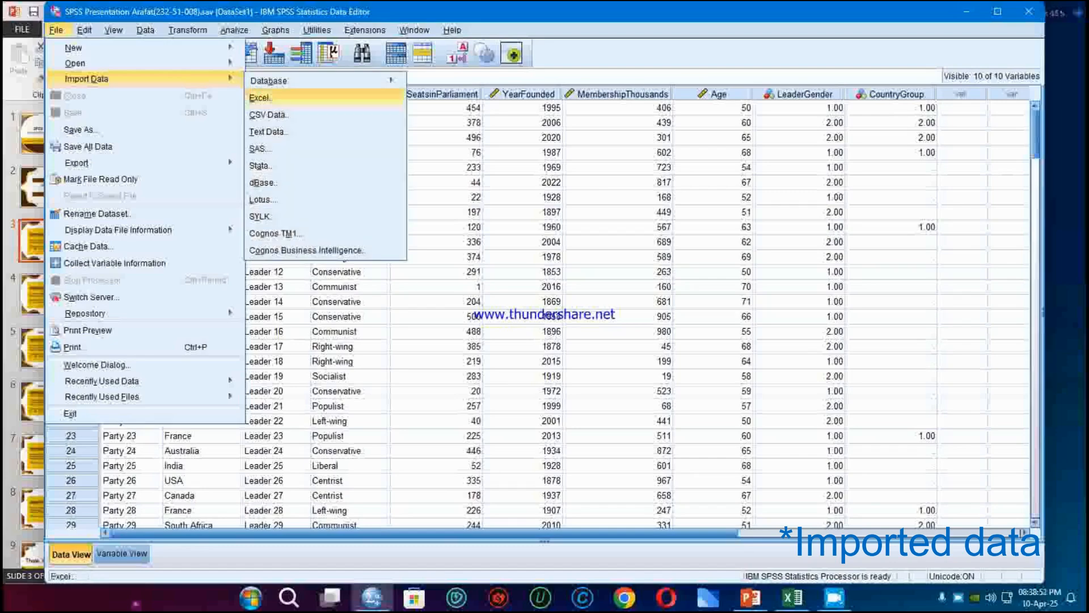
{"action": "key", "text": "Escape"}
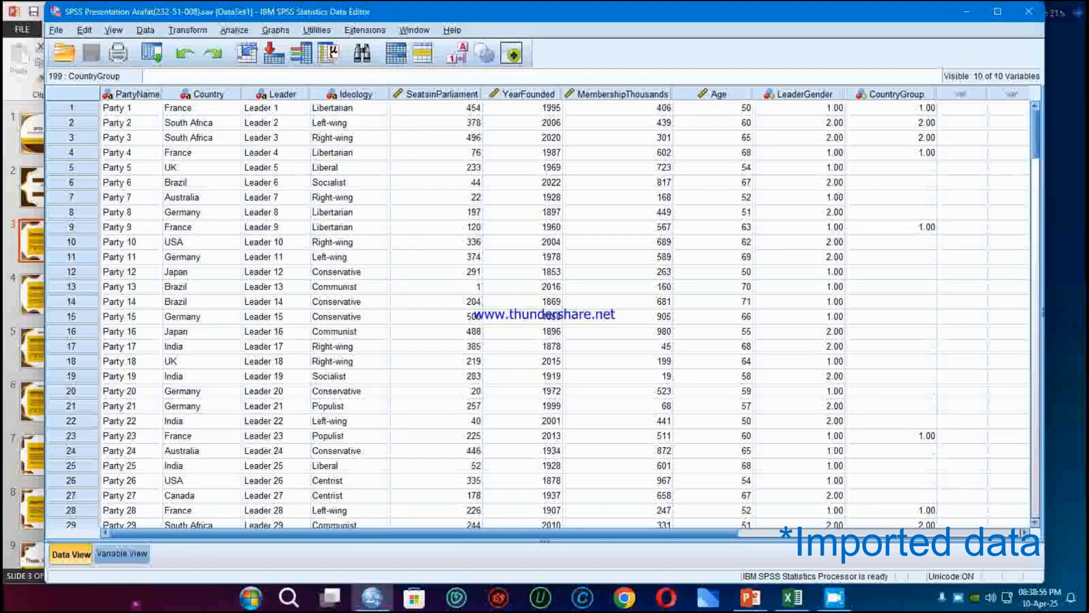
{"action": "left_click", "coordinate": [55, 30]}
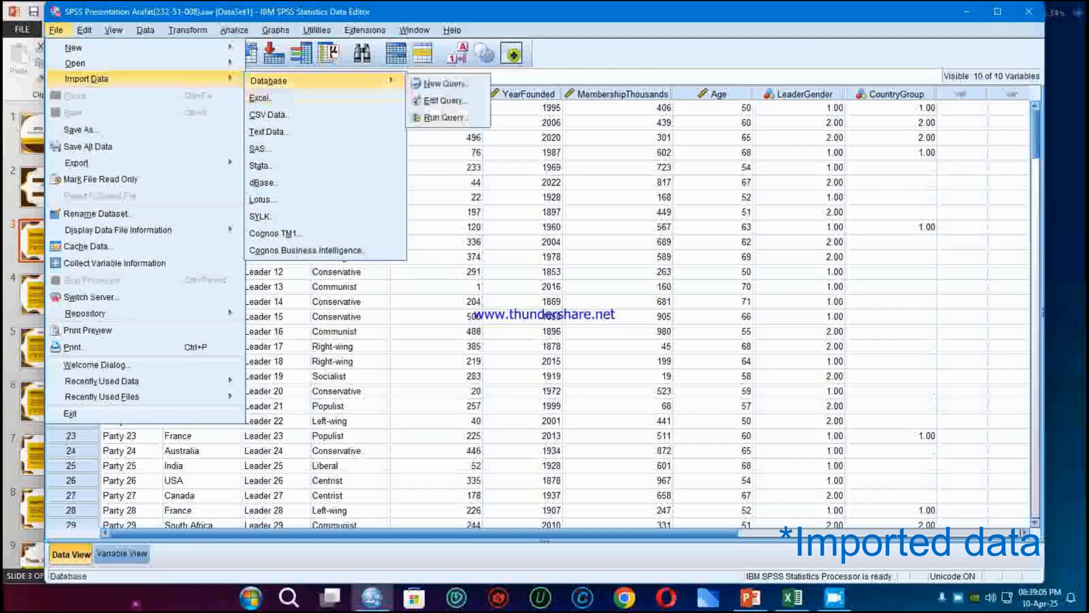
{"action": "key", "text": "Escape"}
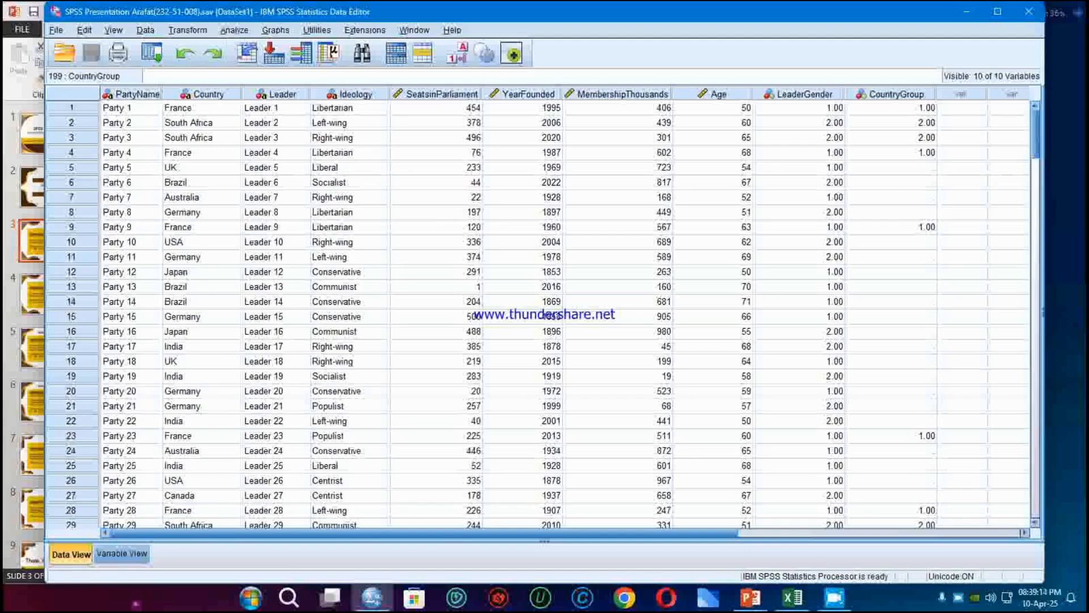
Step: Recheck the H1 slide in PowerPoint and run a One-Sample T Test in SPSS on Seats in Parliament with test value 300
{"action": "key", "text": "alt+Tab"}
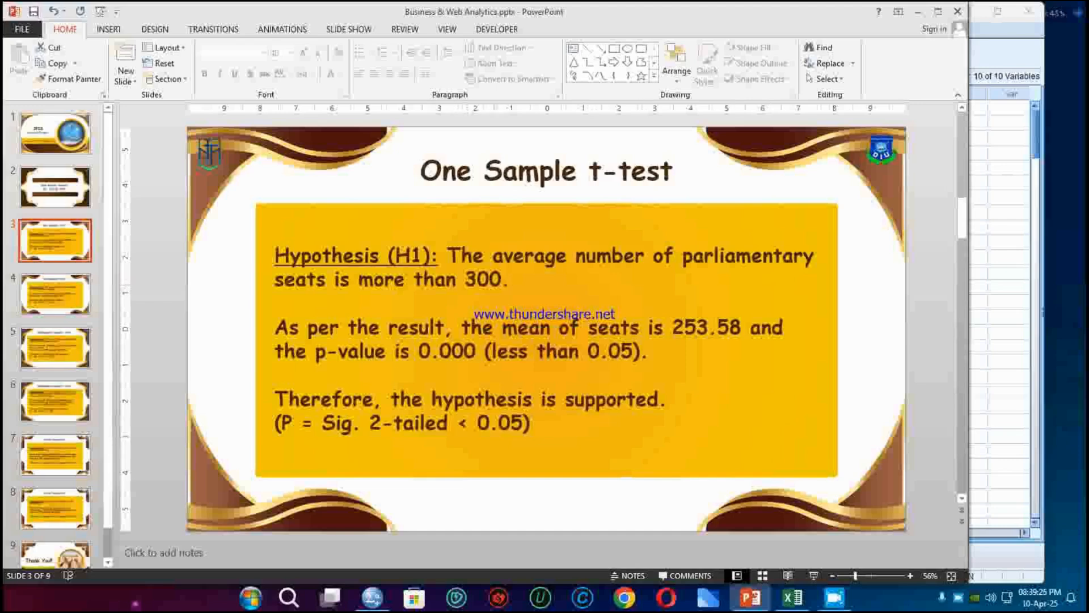
{"action": "key", "text": "alt+Tab"}
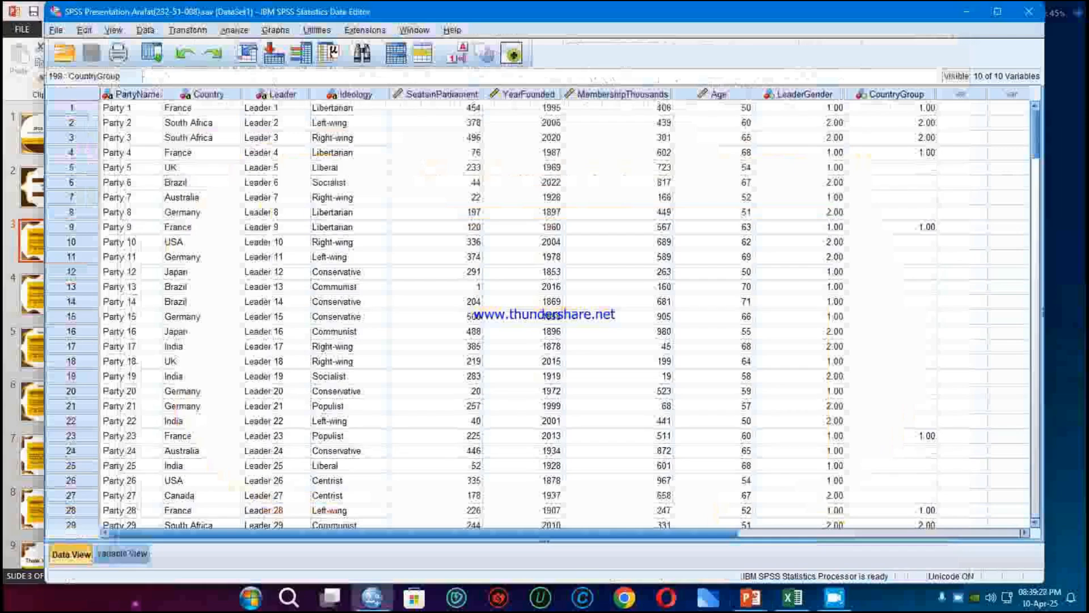
{"action": "key", "text": "alt+a"}
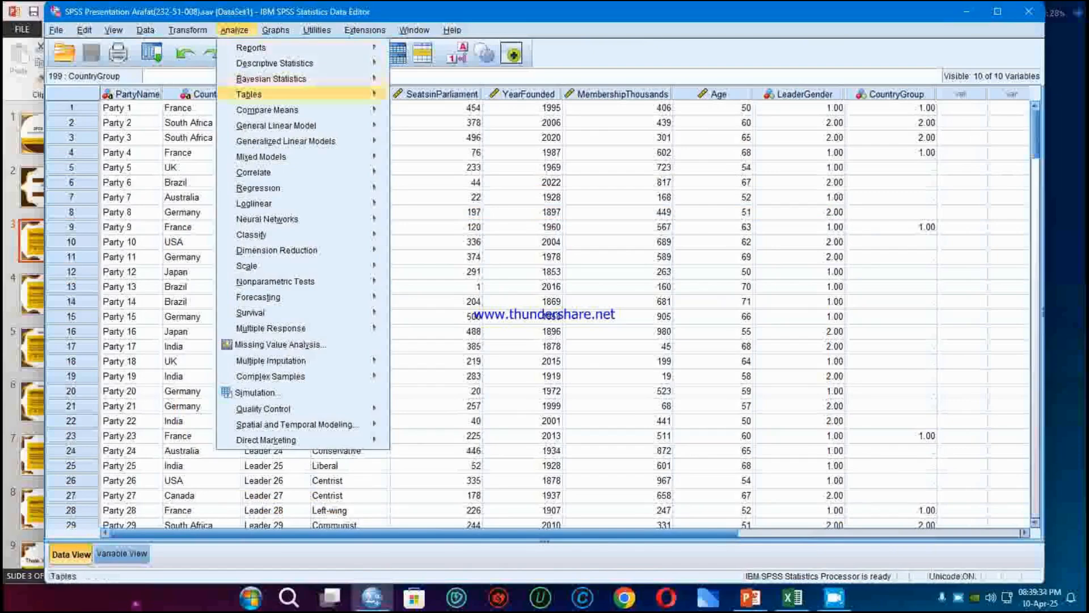
{"action": "mouse_move", "coordinate": [267, 109]}
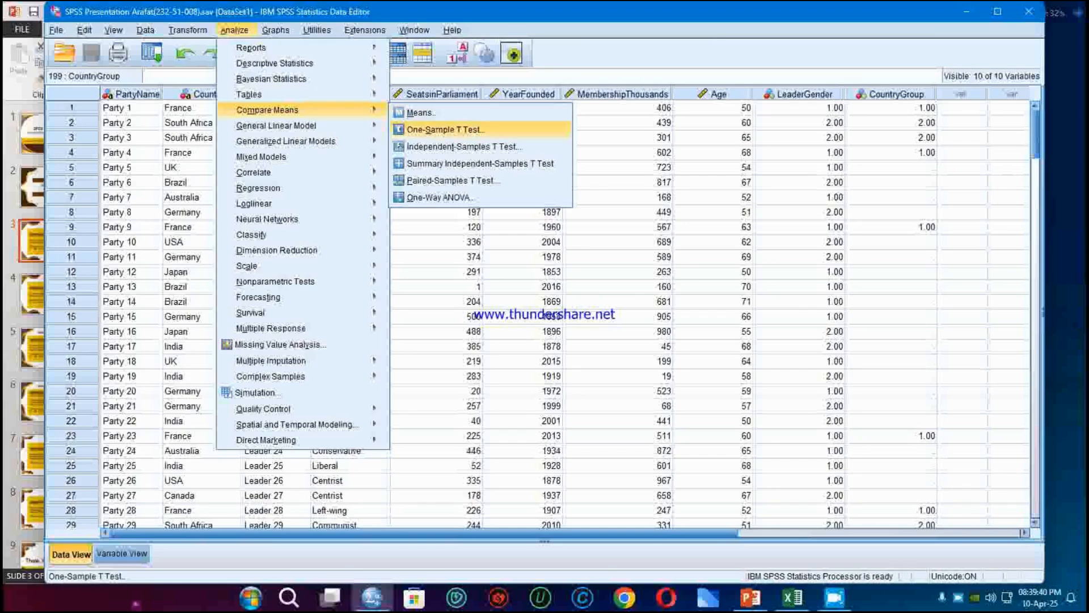
{"action": "key", "text": "Return"}
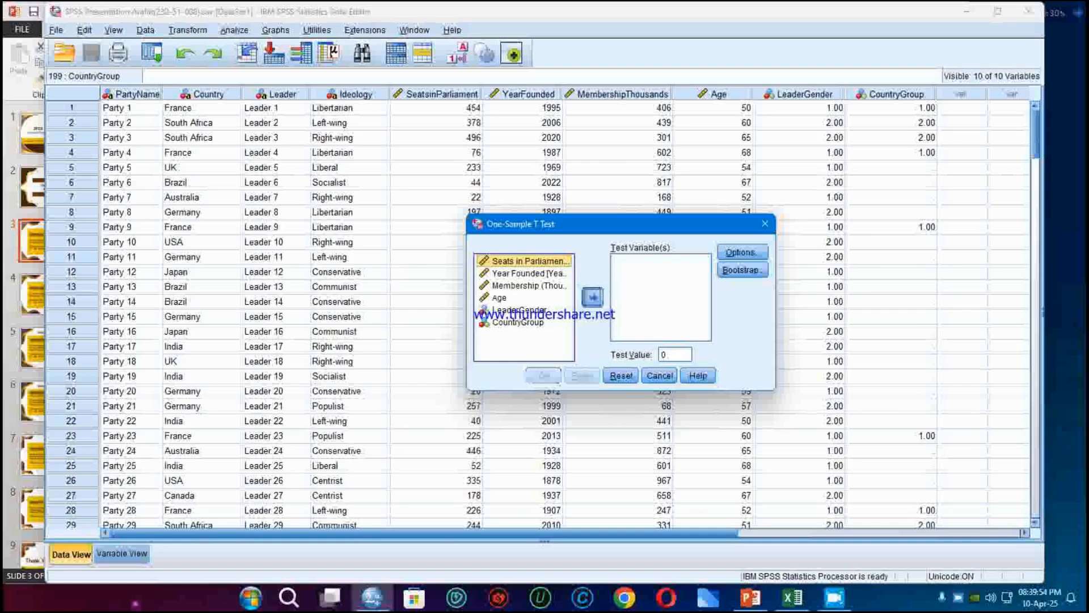
{"action": "left_click", "coordinate": [592, 297]}
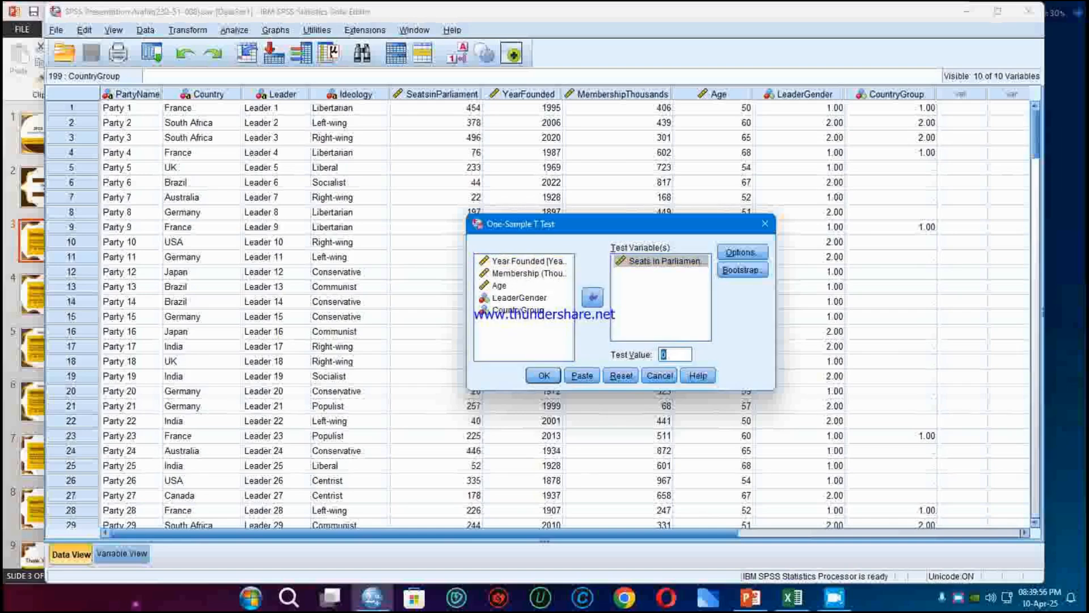
{"action": "type", "text": "300"}
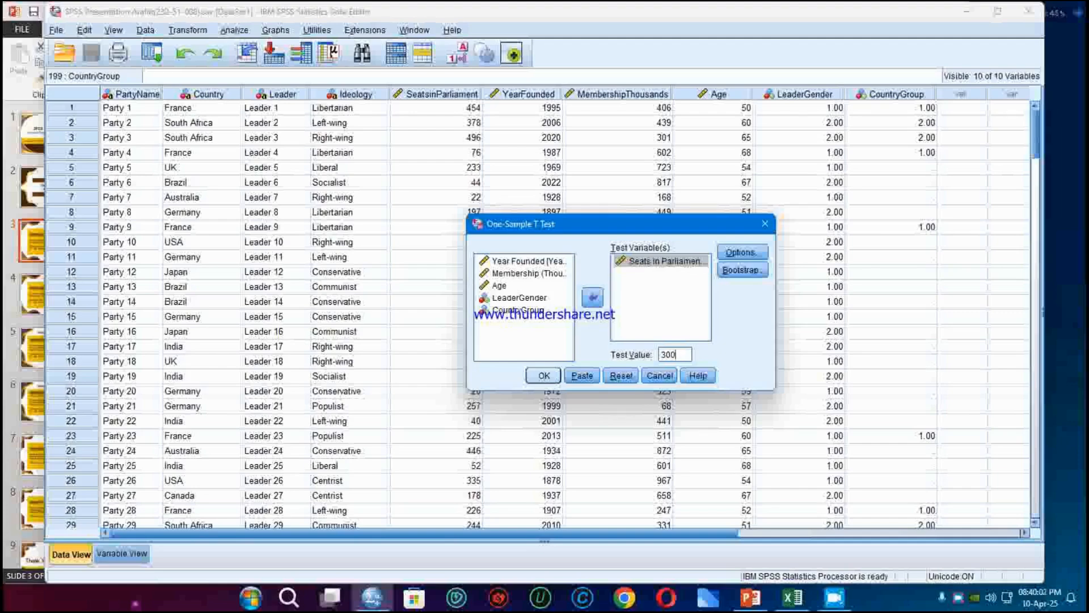
{"action": "key", "text": "Return"}
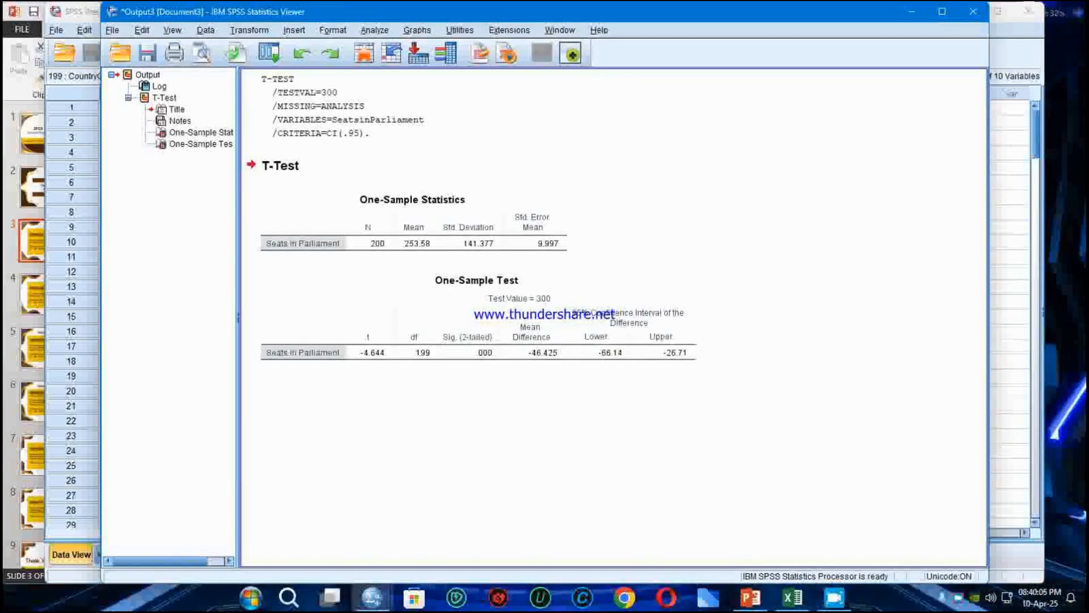
Step: Compare the SPSS t-test tables for Seats in Parliament with the H1 slide in PowerPoint
{"action": "left_click", "coordinate": [409, 248]}
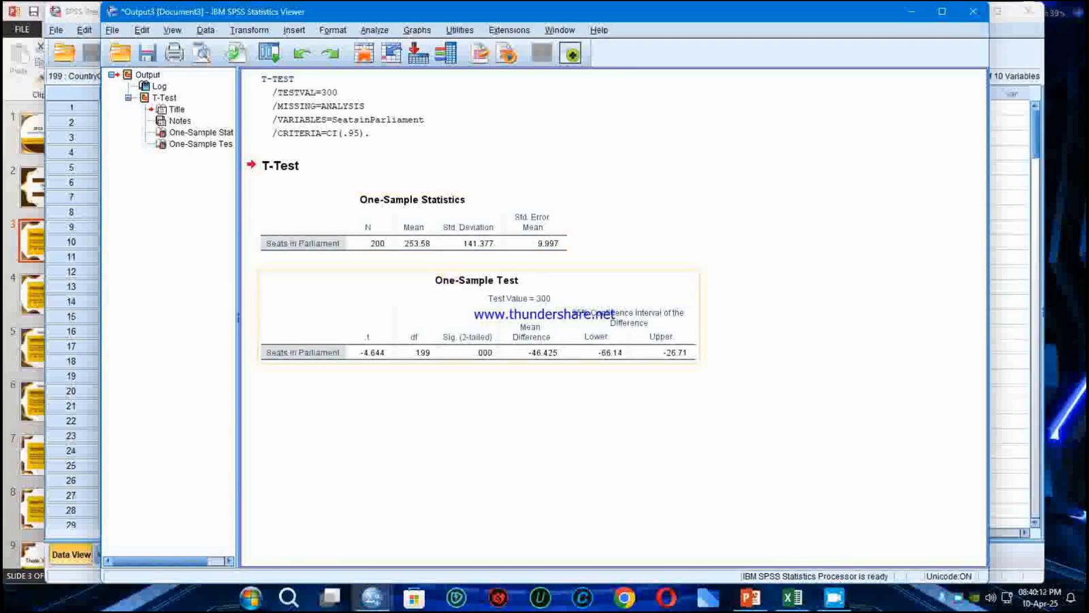
{"action": "left_click", "coordinate": [750, 598]}
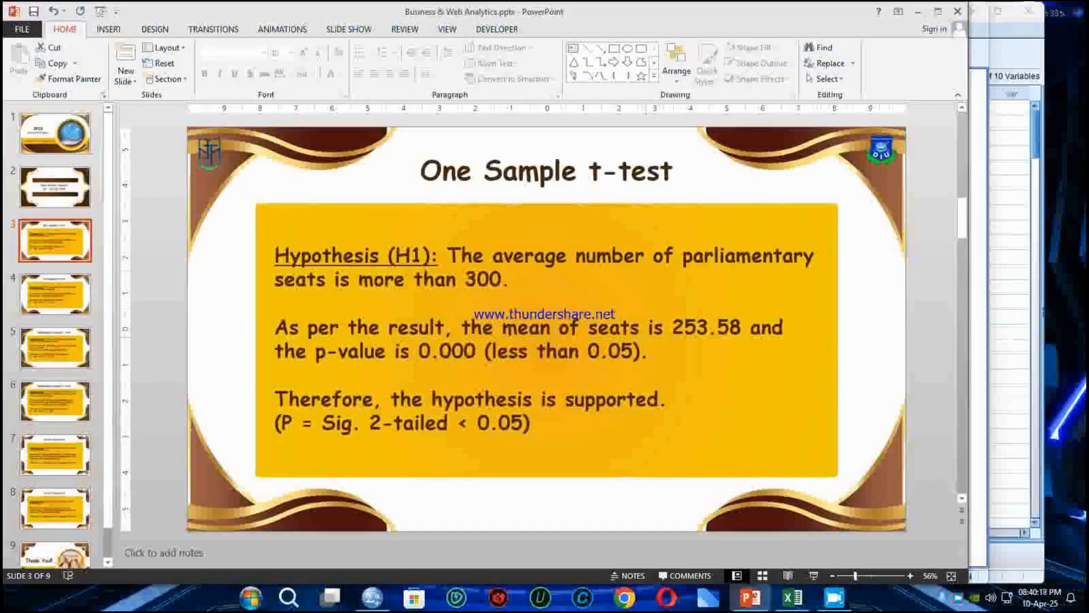
{"action": "key", "text": "alt+Tab"}
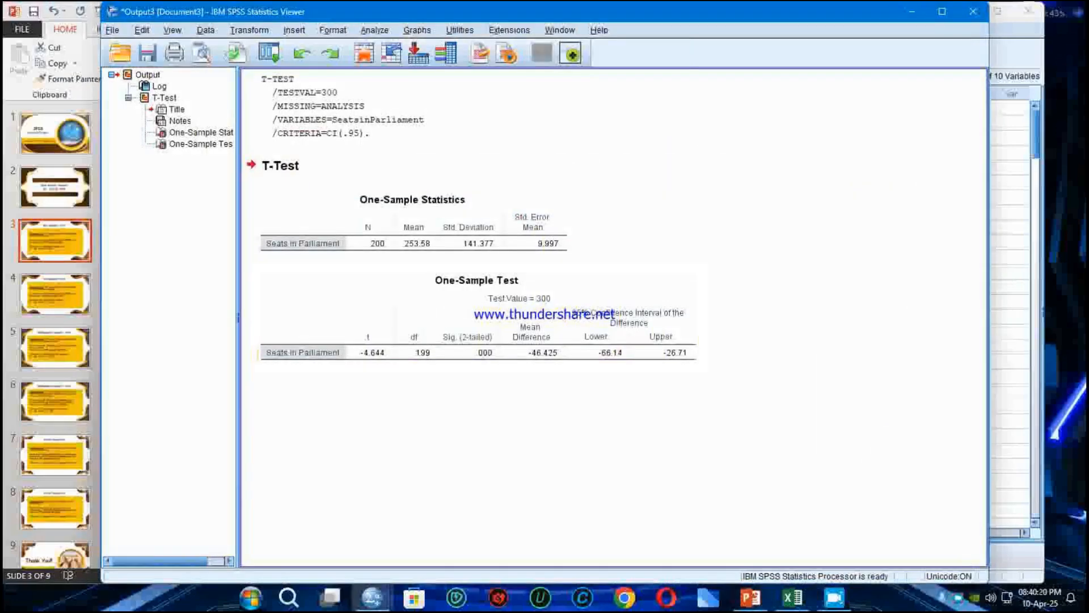
{"action": "key", "text": "alt+Tab"}
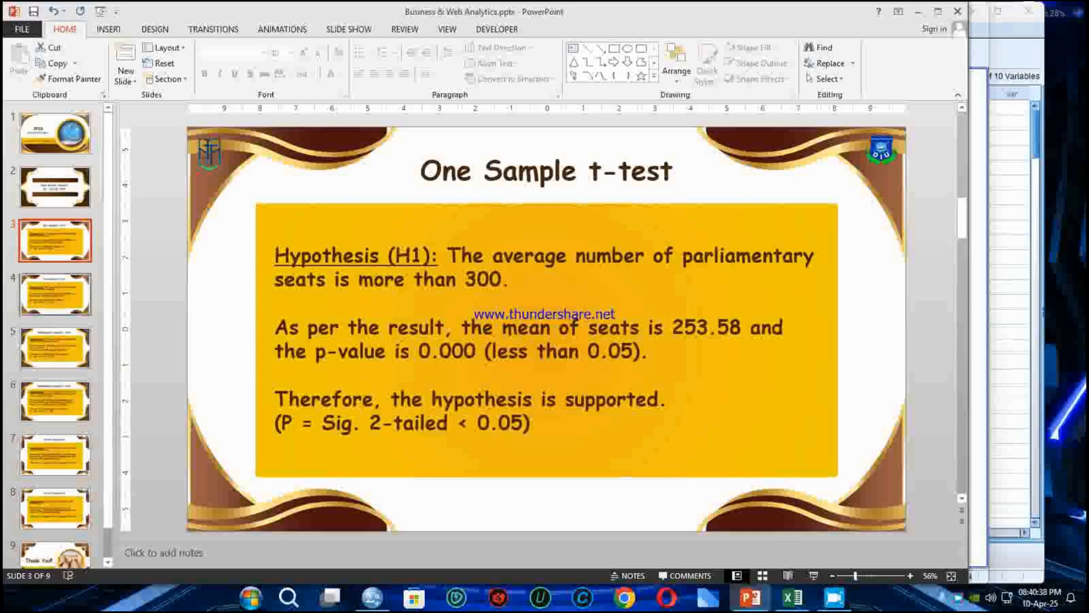
Step: Show slide 4 with hypothesis H2 in PowerPoint and get the SPSS output viewer out of the way
{"action": "left_click", "coordinate": [67, 303]}
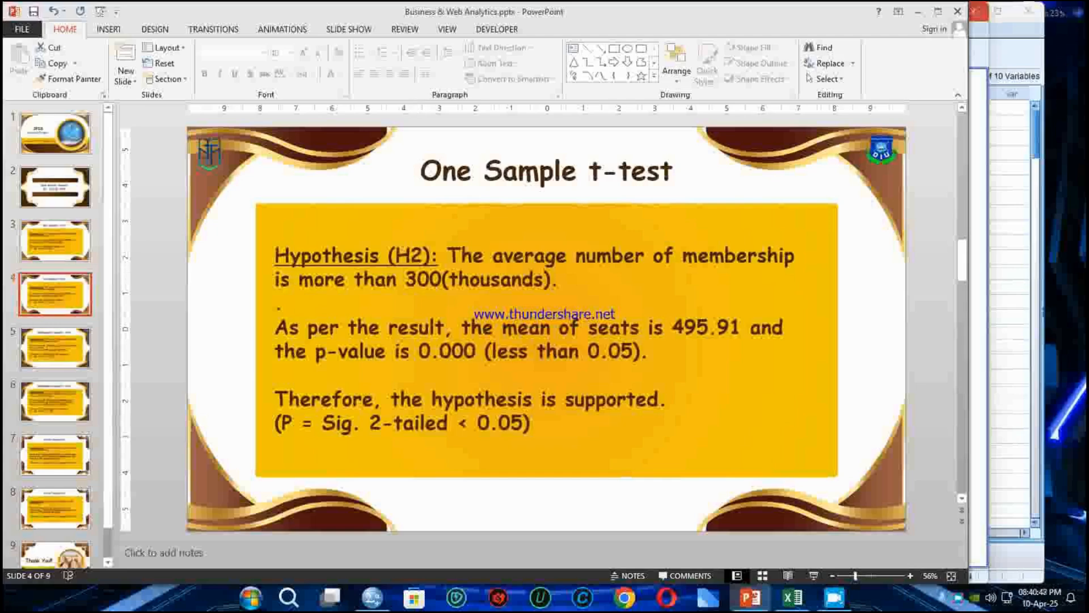
{"action": "left_click", "coordinate": [977, 11]}
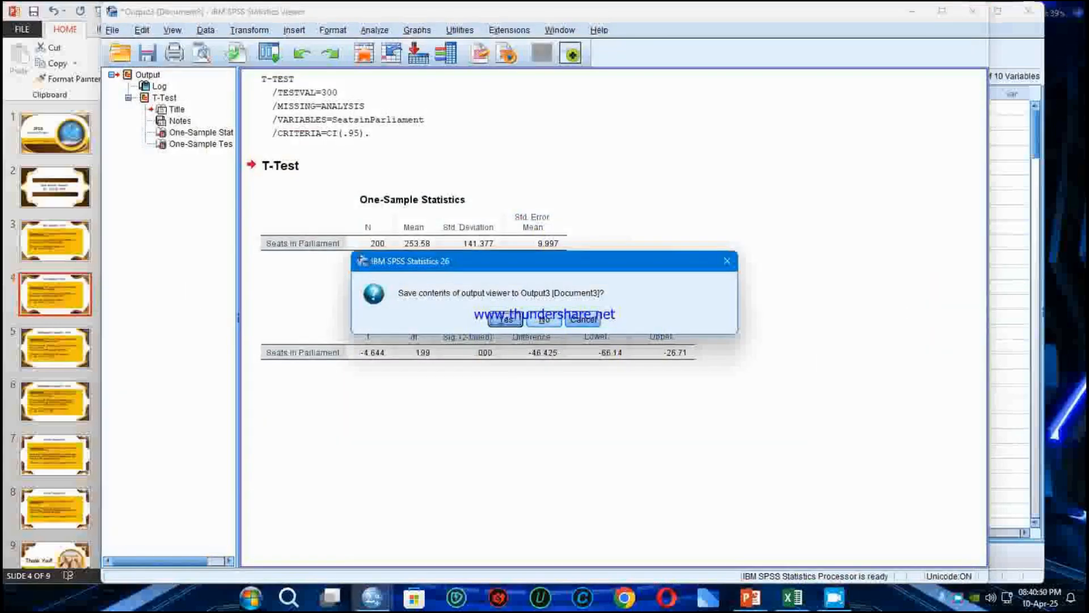
{"action": "left_click", "coordinate": [544, 320]}
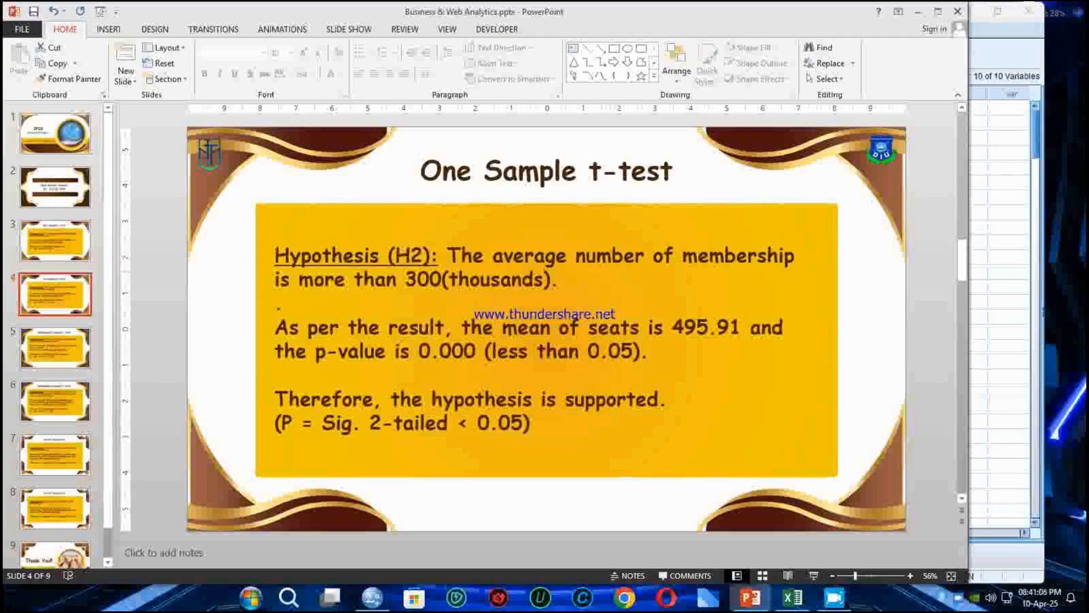
Step: Switch to the SPSS data editor, reset the One-Sample T Test and run it on Membership (Thousands) with test value 300
{"action": "key", "text": "alt+Tab"}
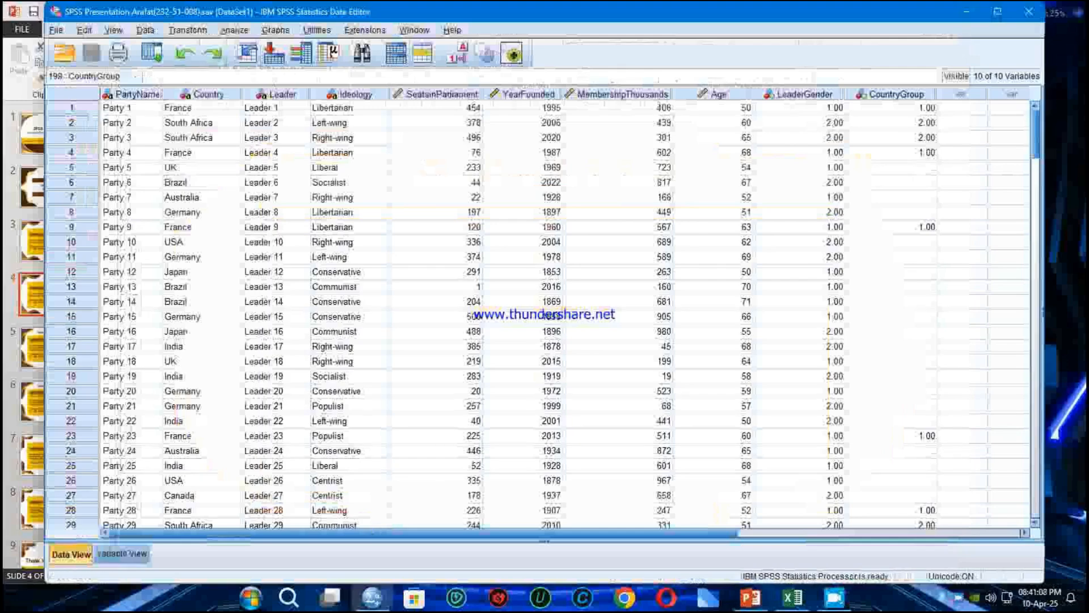
{"action": "left_click", "coordinate": [234, 30]}
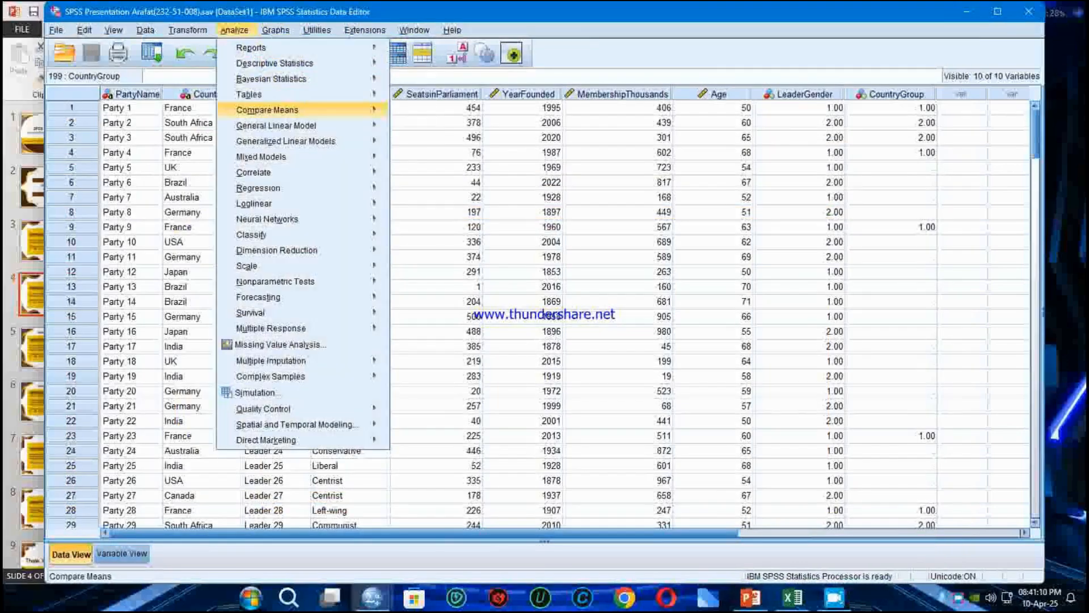
{"action": "key", "text": "Right"}
{"action": "key", "text": "Down"}
{"action": "key", "text": "Return"}
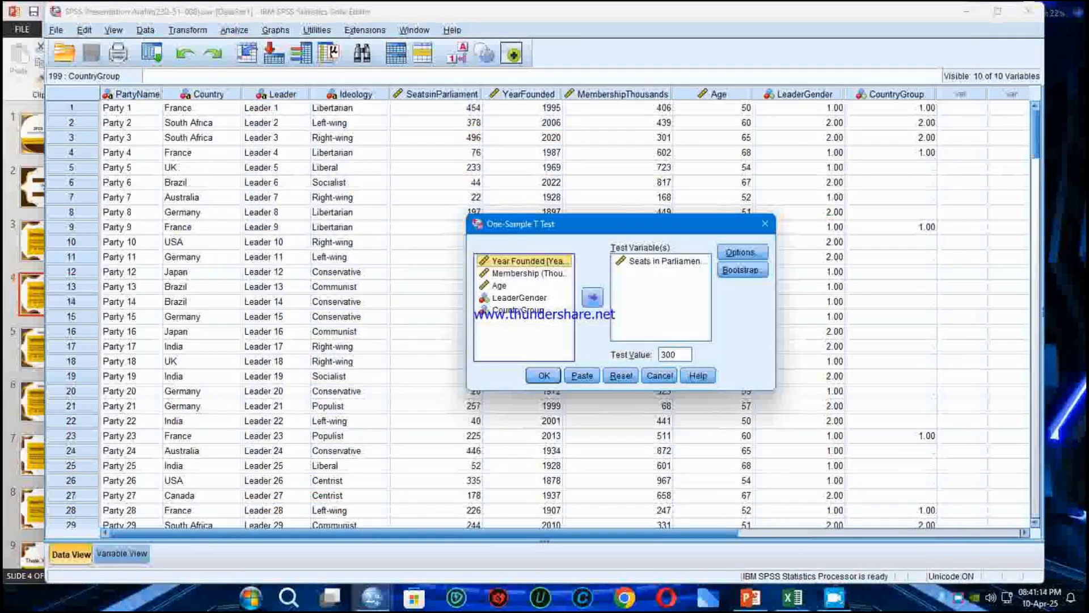
{"action": "left_click", "coordinate": [622, 376]}
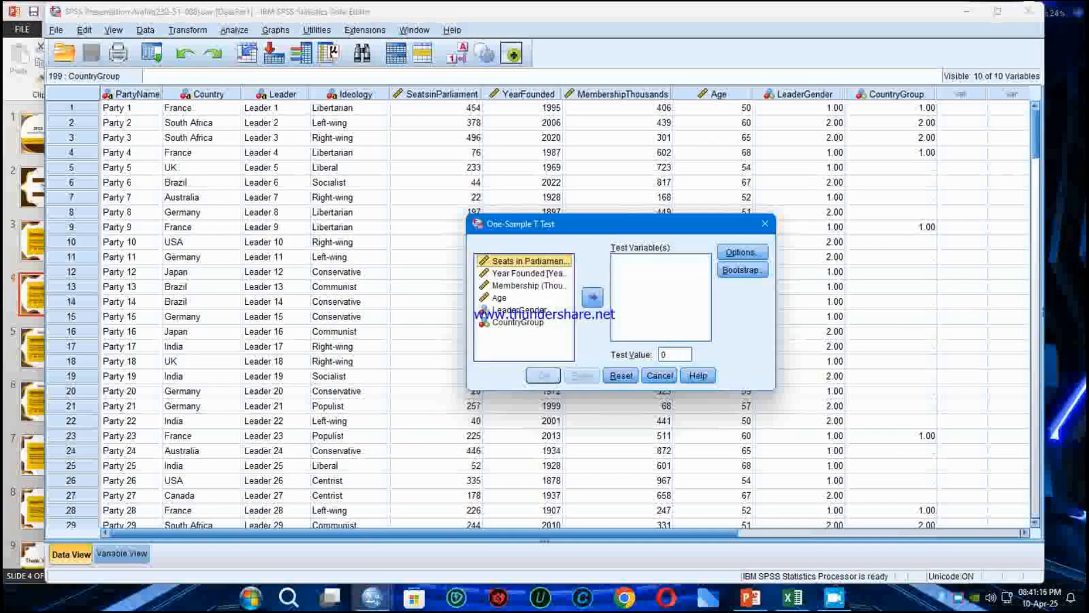
{"action": "left_click", "coordinate": [527, 285]}
{"action": "left_click", "coordinate": [593, 297]}
{"action": "double_click", "coordinate": [665, 354]}
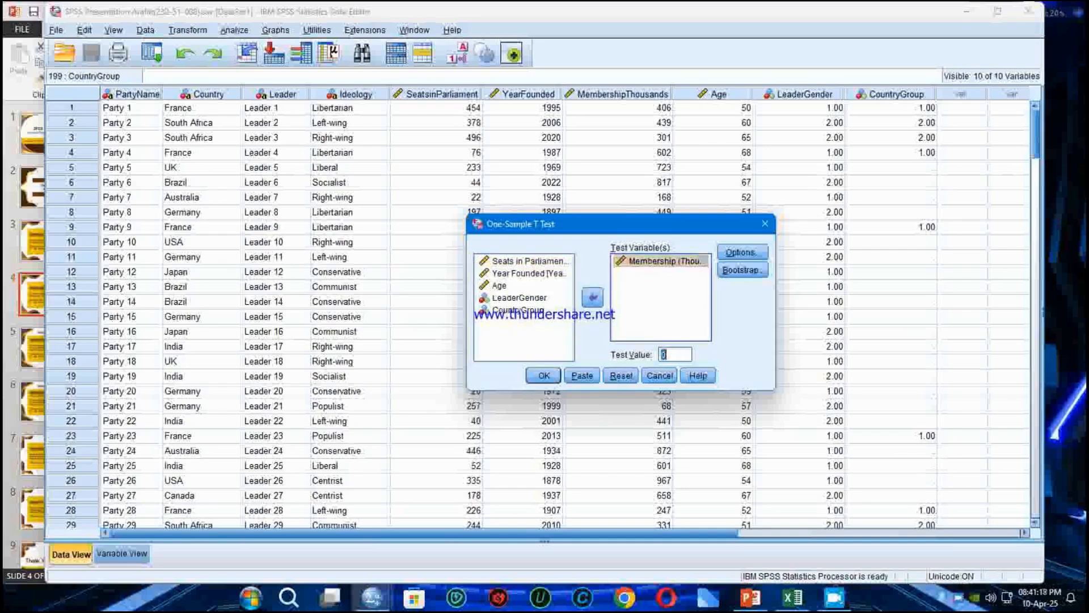
{"action": "type", "text": "300"}
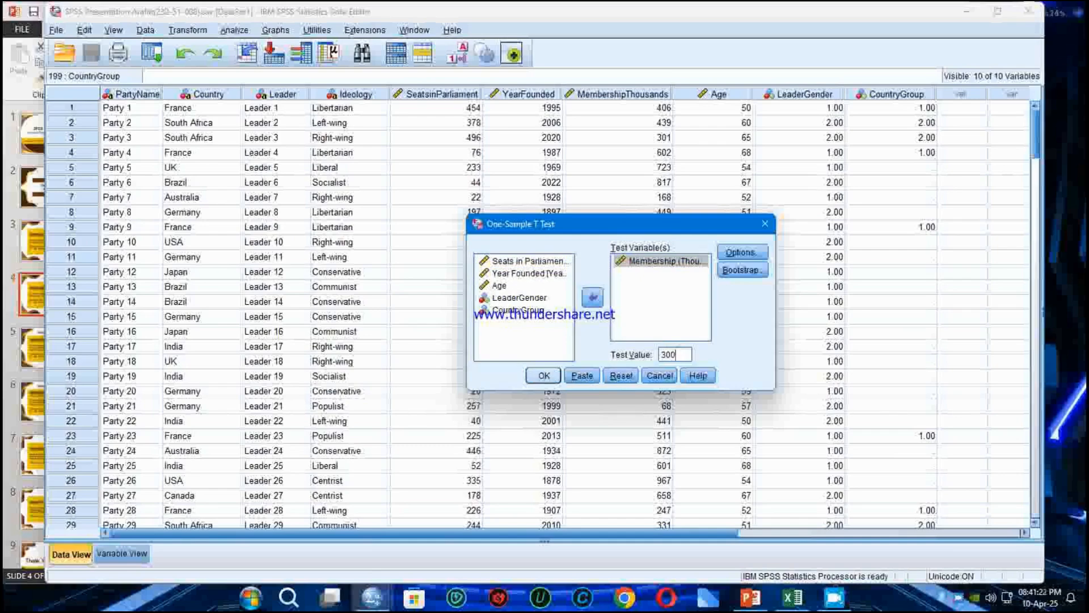
{"action": "left_click", "coordinate": [544, 376]}
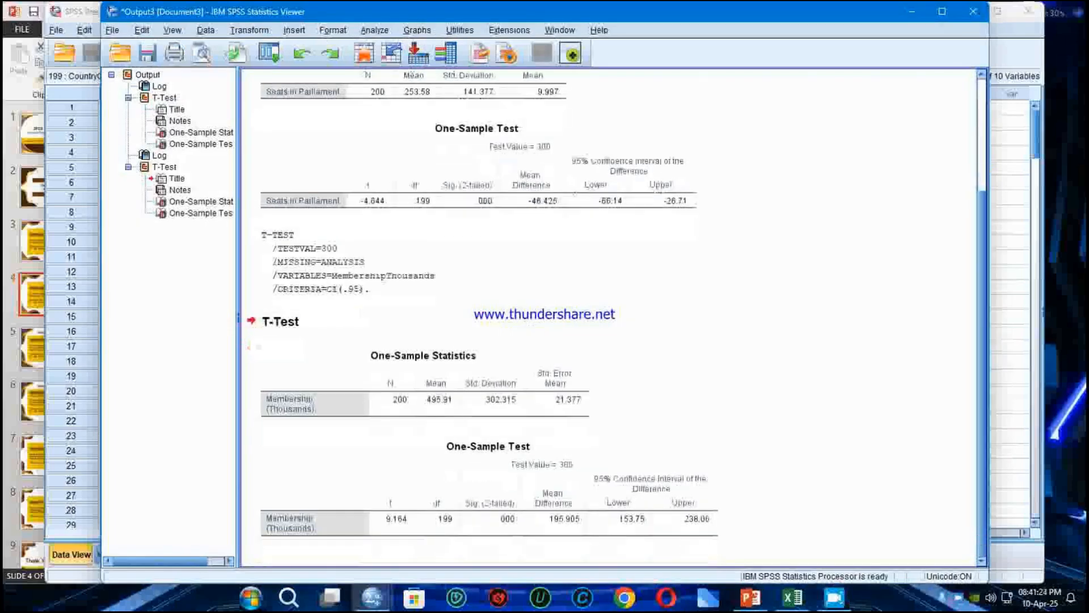
Step: Examine the membership One-Sample Statistics and One-Sample Test tables and compare them with the H2 slide in PowerPoint
{"action": "left_click", "coordinate": [565, 385]}
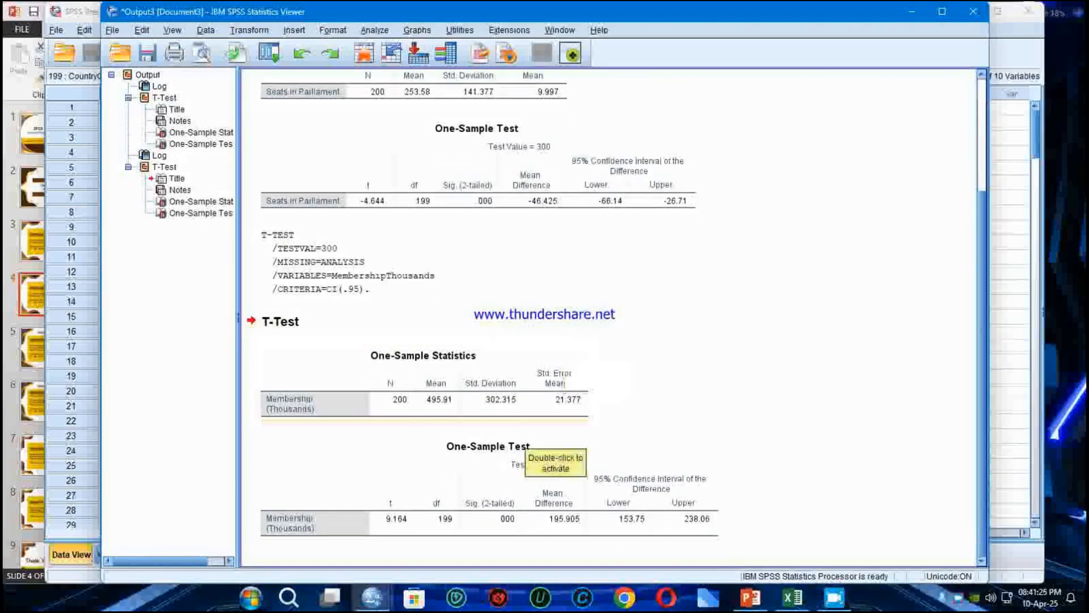
{"action": "left_click", "coordinate": [529, 448]}
{"action": "left_click", "coordinate": [438, 417]}
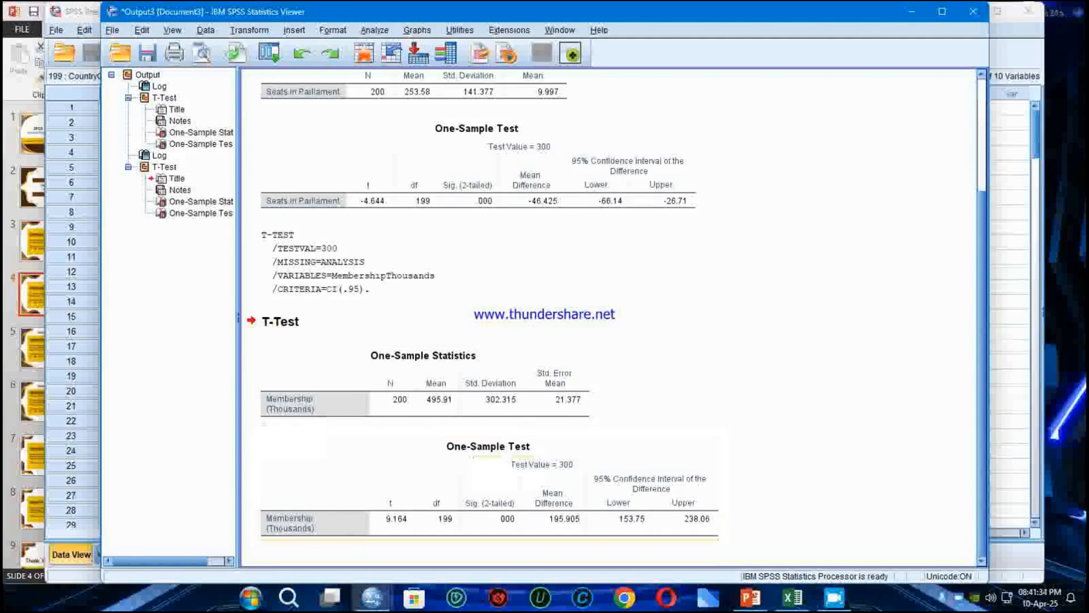
{"action": "key", "text": "alt+Tab"}
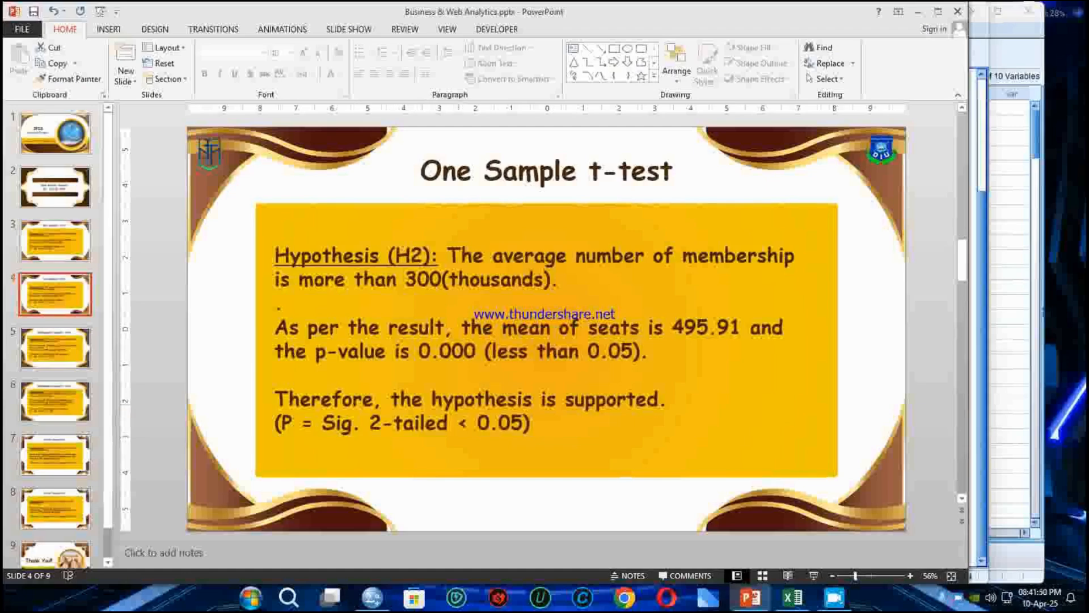
Step: Show slide 5 with hypothesis H3 on leader age by gender in PowerPoint and return to the SPSS data editor
{"action": "key", "text": "Down"}
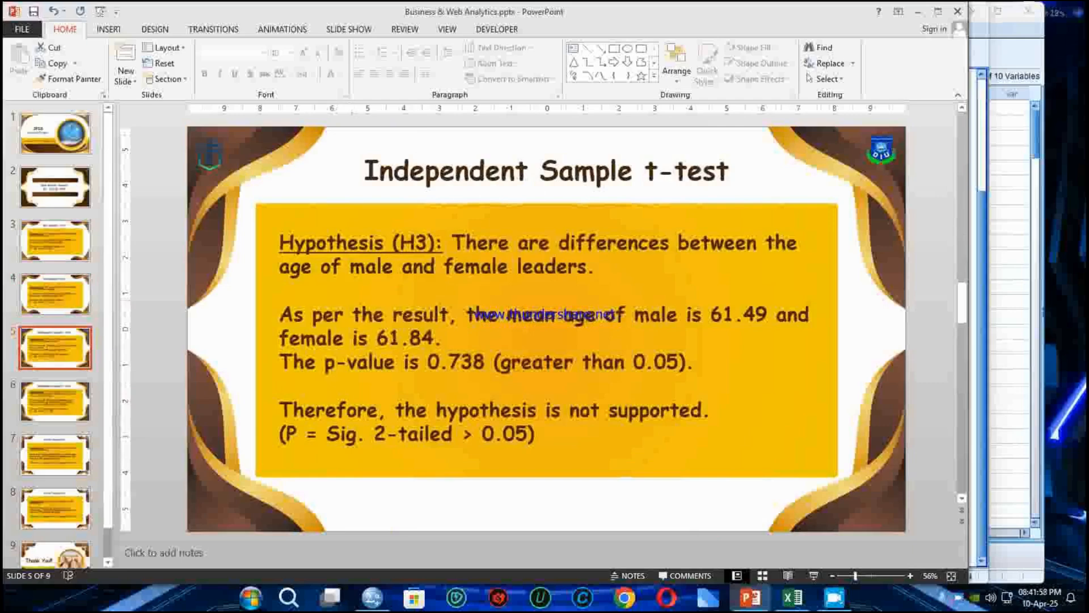
{"action": "key", "text": "alt+Tab"}
{"action": "key", "text": "alt+Tab"}
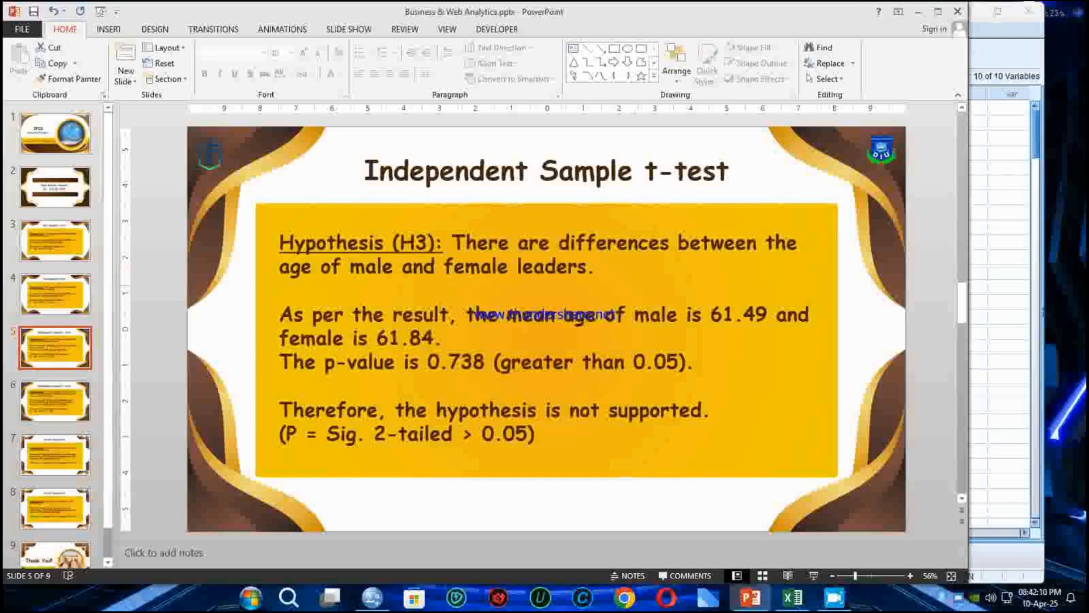
{"action": "key", "text": "alt+Tab"}
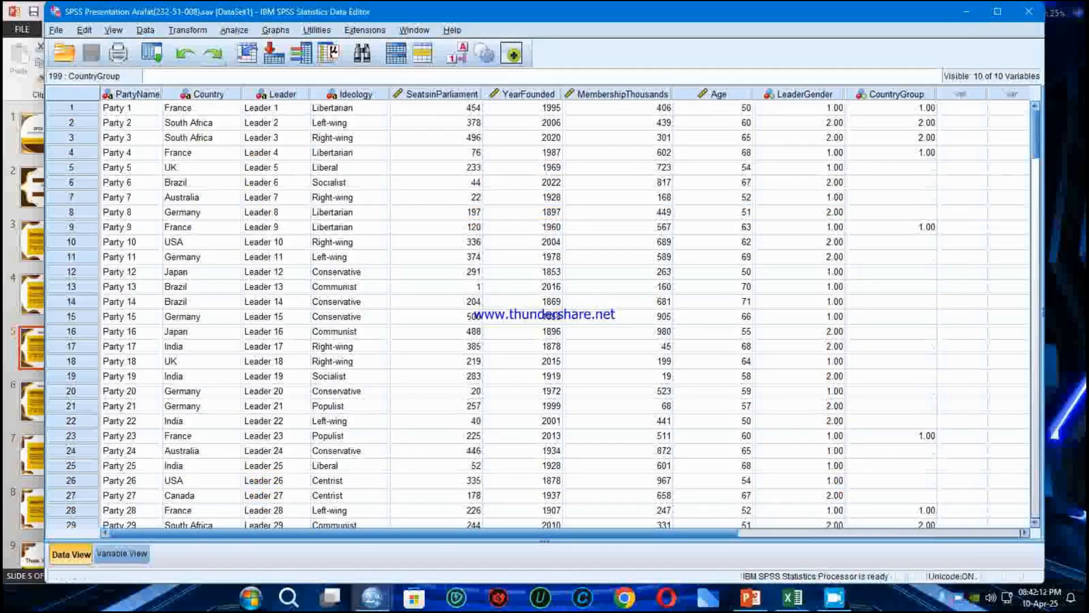
Step: Open the Independent-Samples T Test, reset its previous variable selections and close the dialog
{"action": "key", "text": "alt+a"}
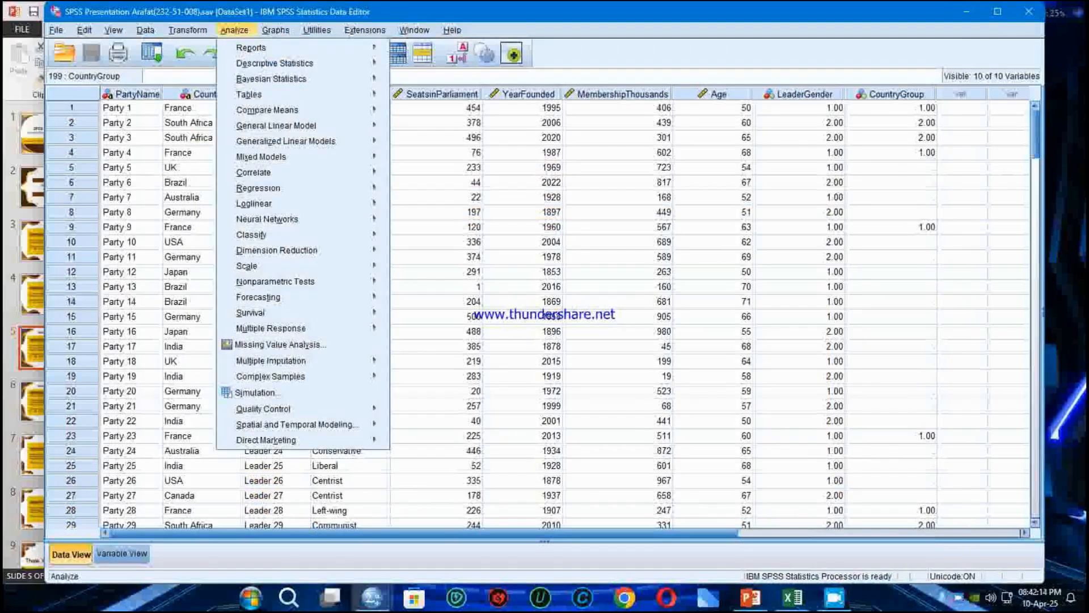
{"action": "mouse_move", "coordinate": [267, 110]}
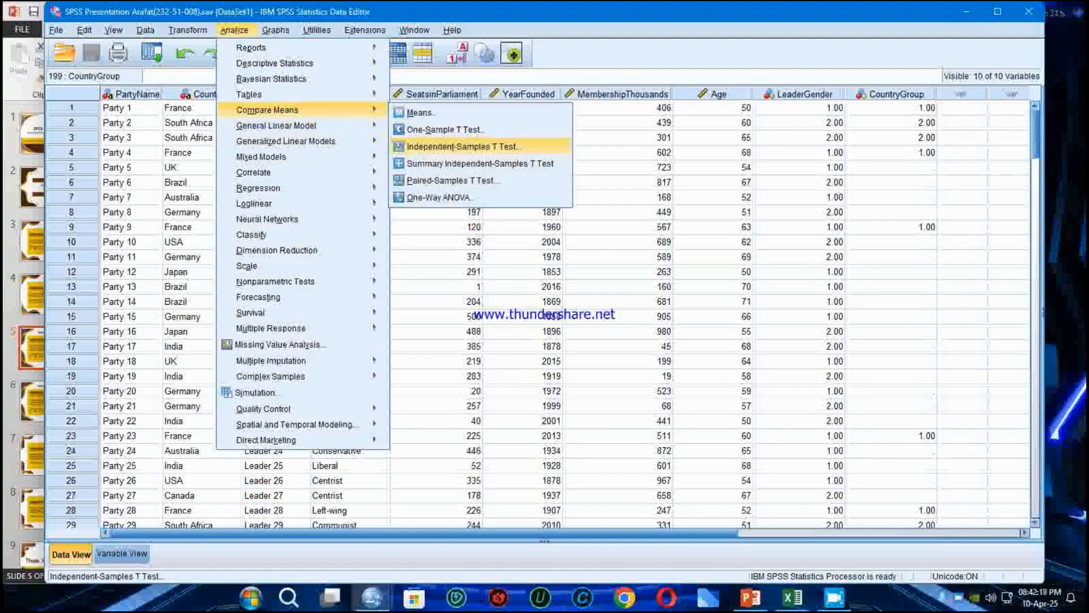
{"action": "key", "text": "Return"}
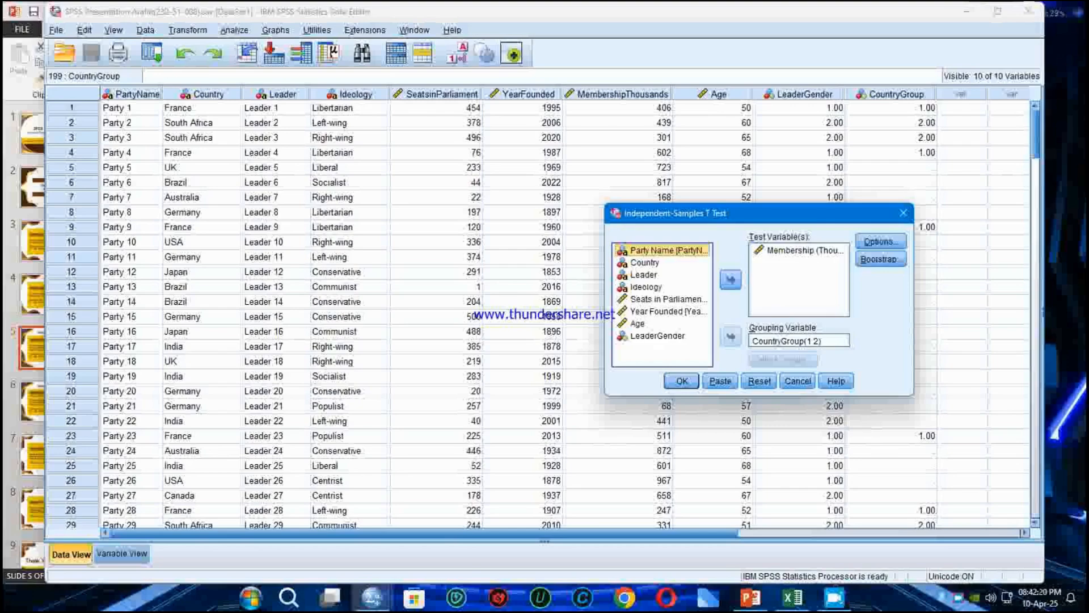
{"action": "left_click", "coordinate": [759, 380]}
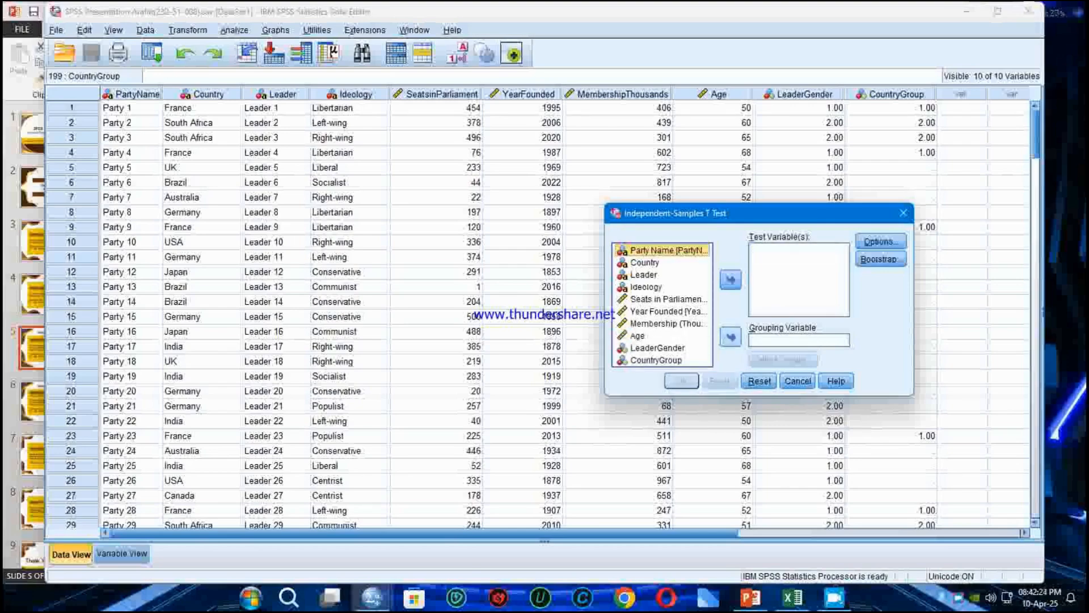
{"action": "left_click", "coordinate": [903, 213]}
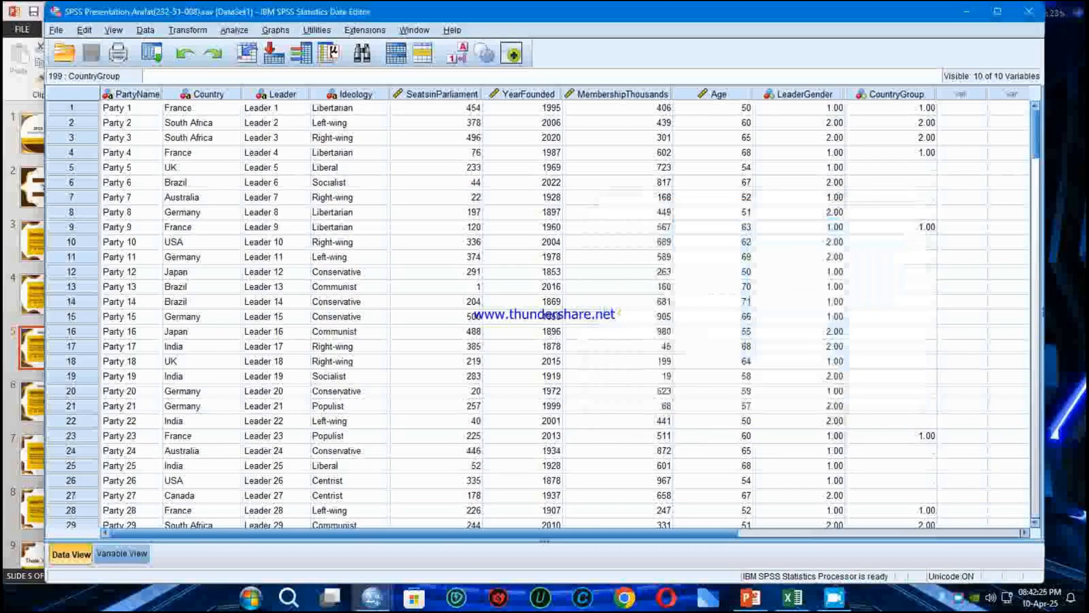
Step: Check the value labels assigned to LeaderGender in the variable definitions and return to the data
{"action": "left_click", "coordinate": [122, 554]}
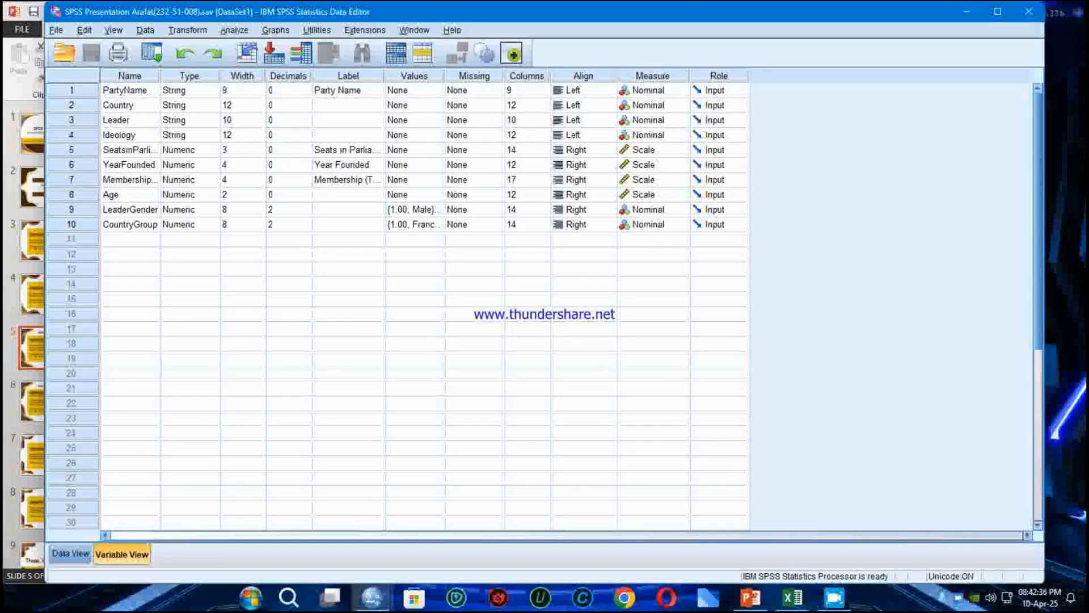
{"action": "left_click", "coordinate": [131, 210]}
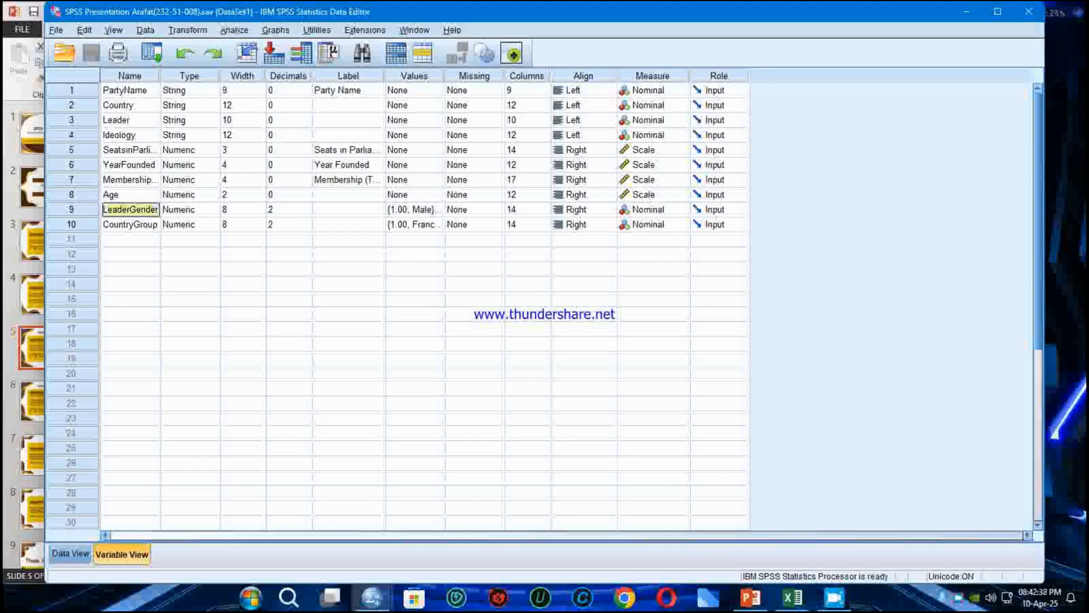
{"action": "left_click", "coordinate": [437, 210]}
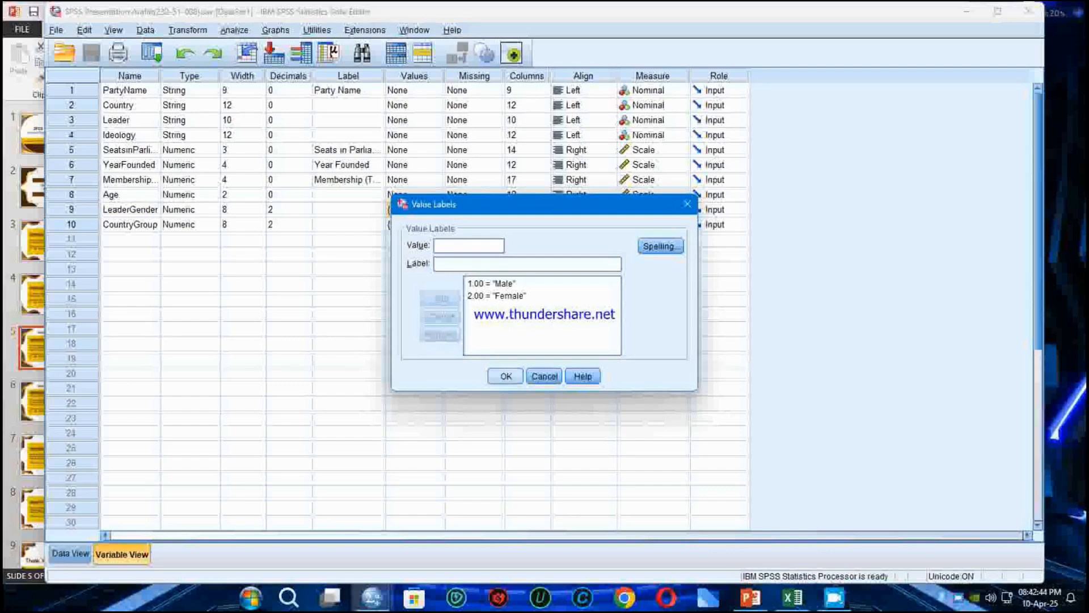
{"action": "left_click", "coordinate": [506, 376]}
{"action": "left_click", "coordinate": [71, 554]}
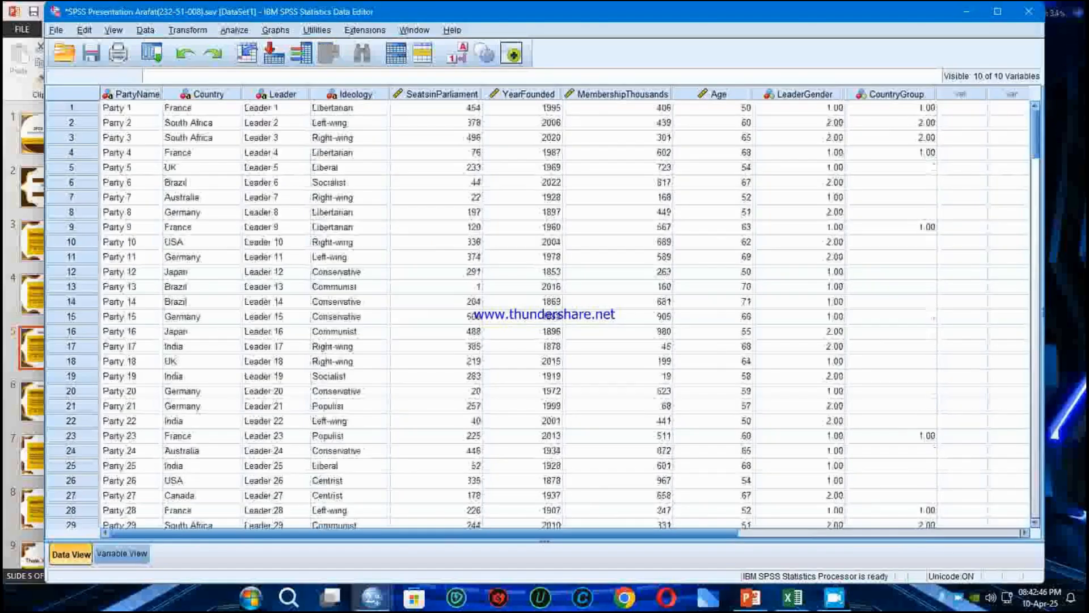
Step: Open the Independent-Samples T Test again, reread the H3 slide in PowerPoint and return to SPSS
{"action": "left_click", "coordinate": [234, 30]}
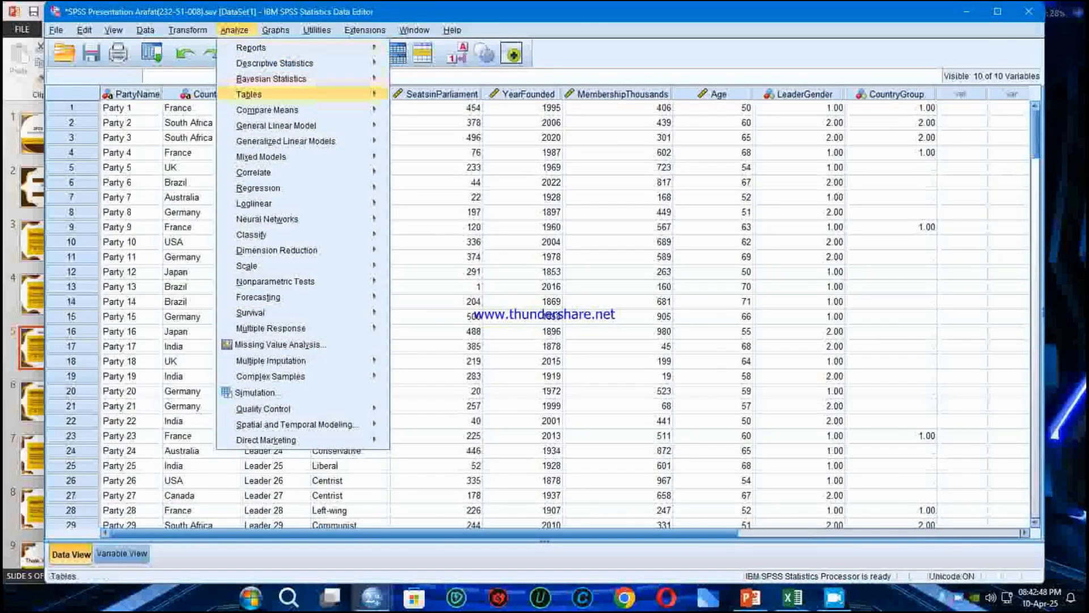
{"action": "left_click", "coordinate": [464, 146]}
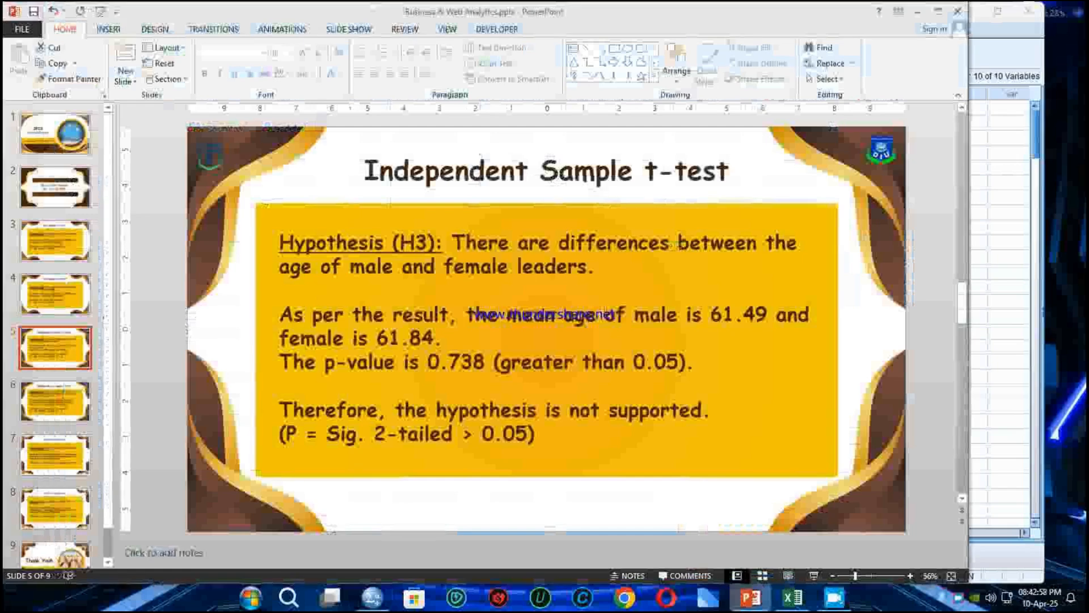
{"action": "left_click", "coordinate": [750, 597]}
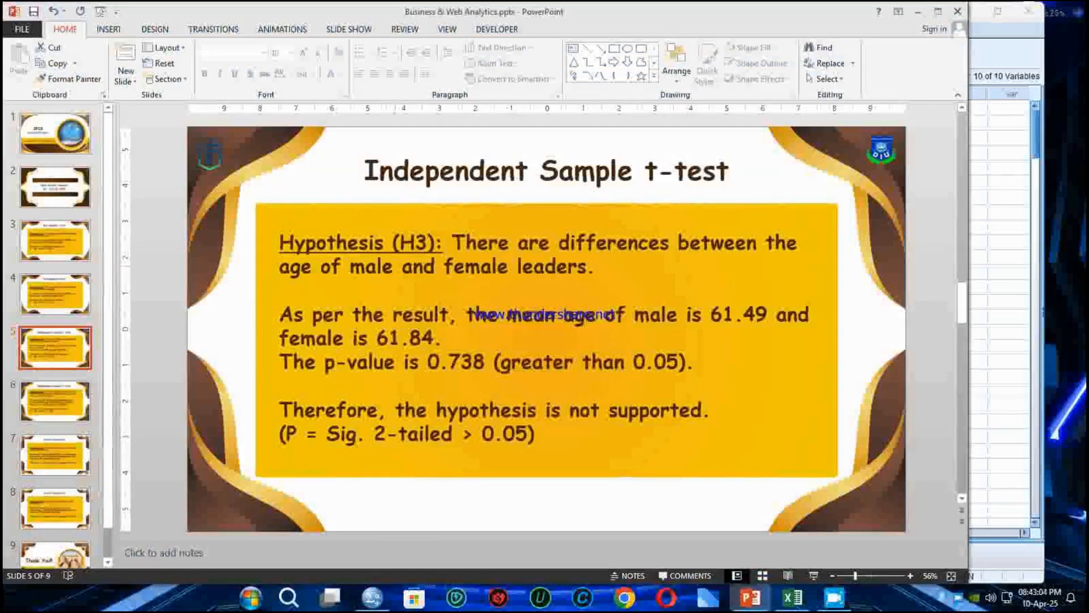
{"action": "key", "text": "alt+Tab"}
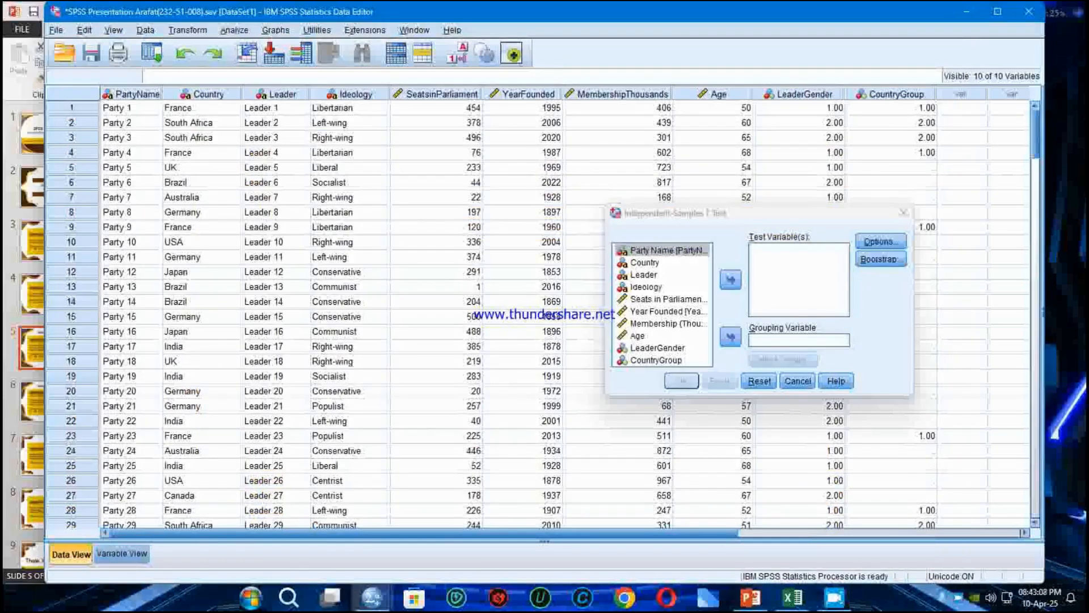
Step: Set Age as the test variable and LeaderGender as the grouping variable with groups 1 and 2
{"action": "left_click", "coordinate": [638, 336]}
{"action": "left_click", "coordinate": [731, 279]}
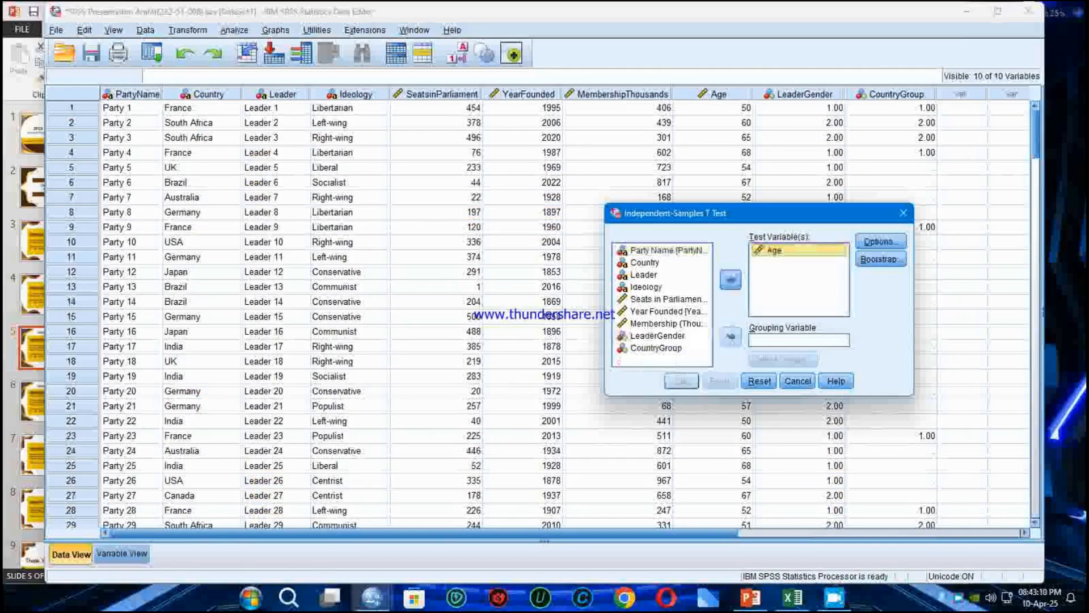
{"action": "left_click", "coordinate": [657, 336]}
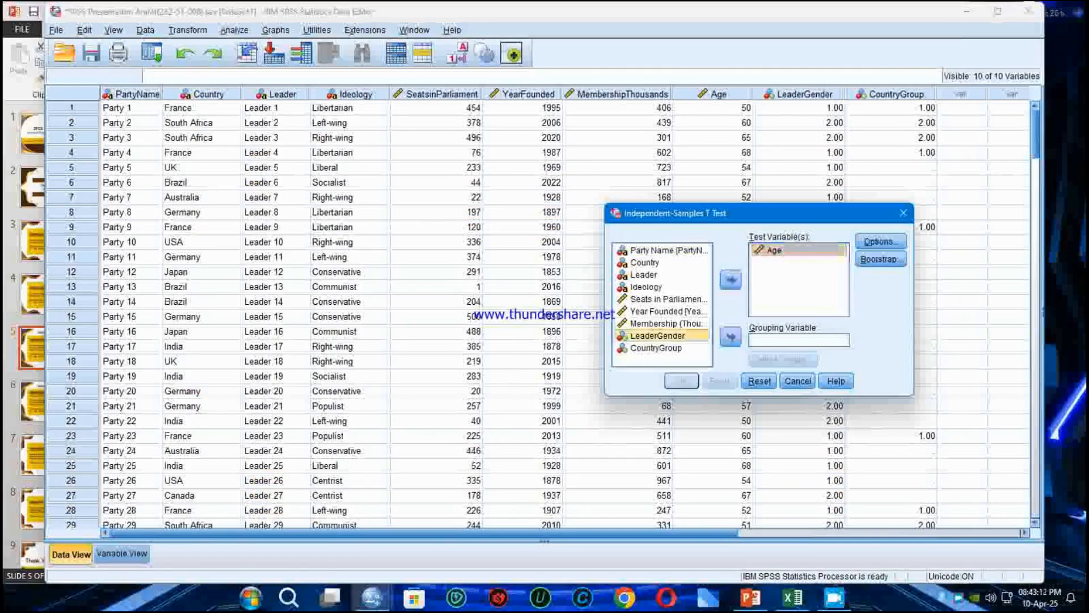
{"action": "left_click", "coordinate": [730, 337]}
{"action": "left_click", "coordinate": [783, 359]}
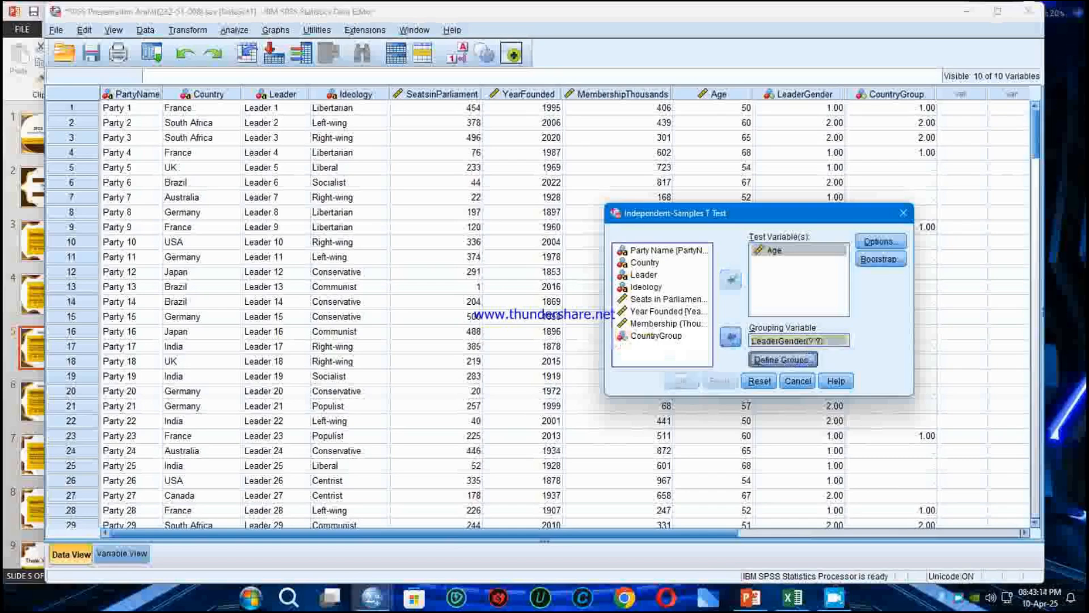
{"action": "type", "text": "1"}
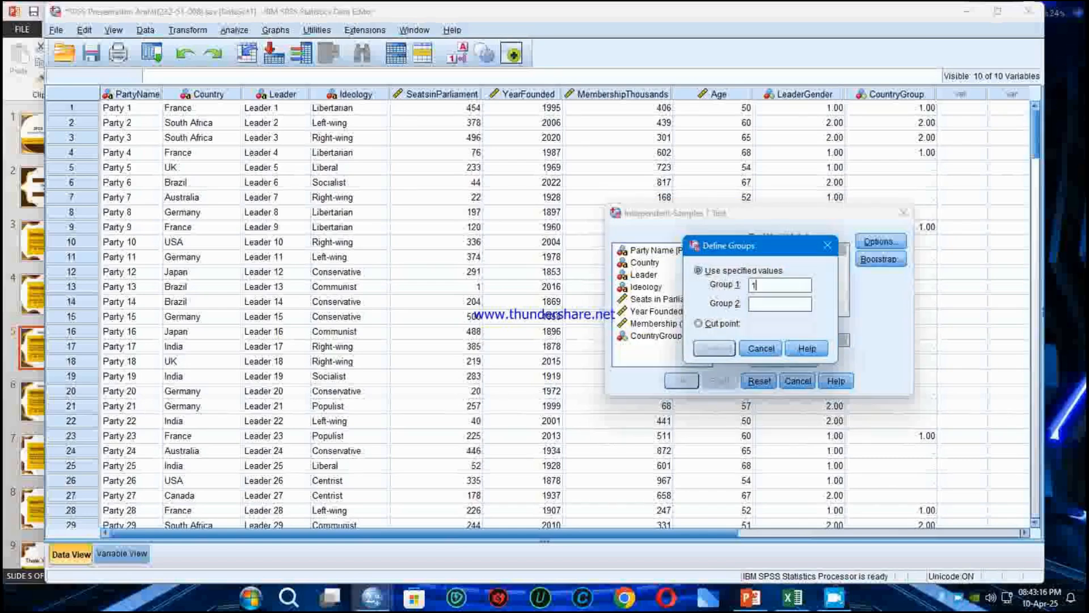
{"action": "key", "text": "Tab"}
{"action": "type", "text": "2"}
{"action": "left_click", "coordinate": [715, 348]}
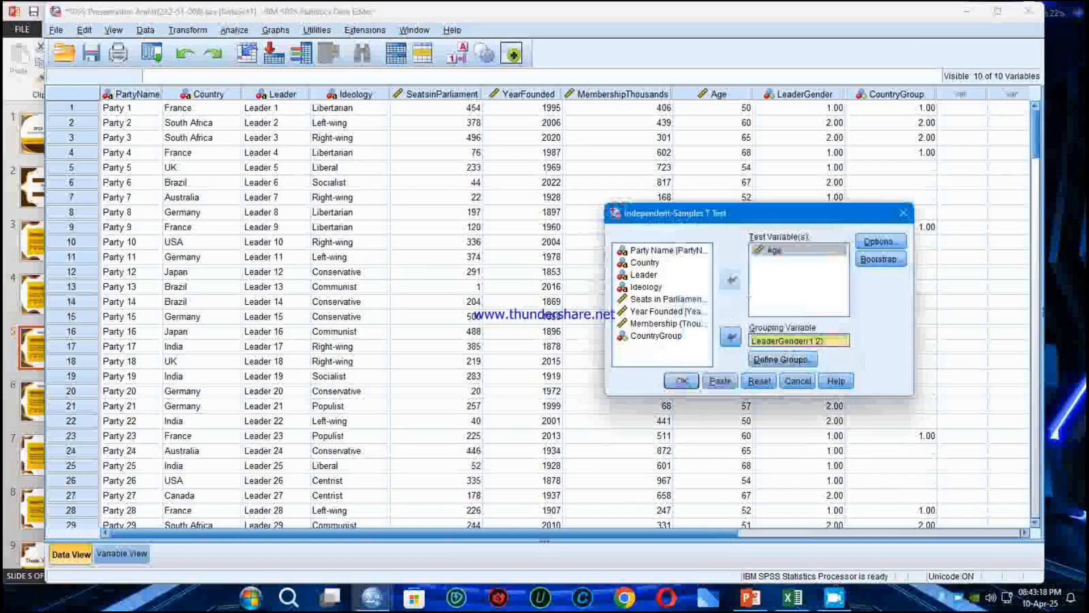
Step: Run the age by gender t-test and compare its output tables with the H3 slide in PowerPoint
{"action": "left_click", "coordinate": [682, 381]}
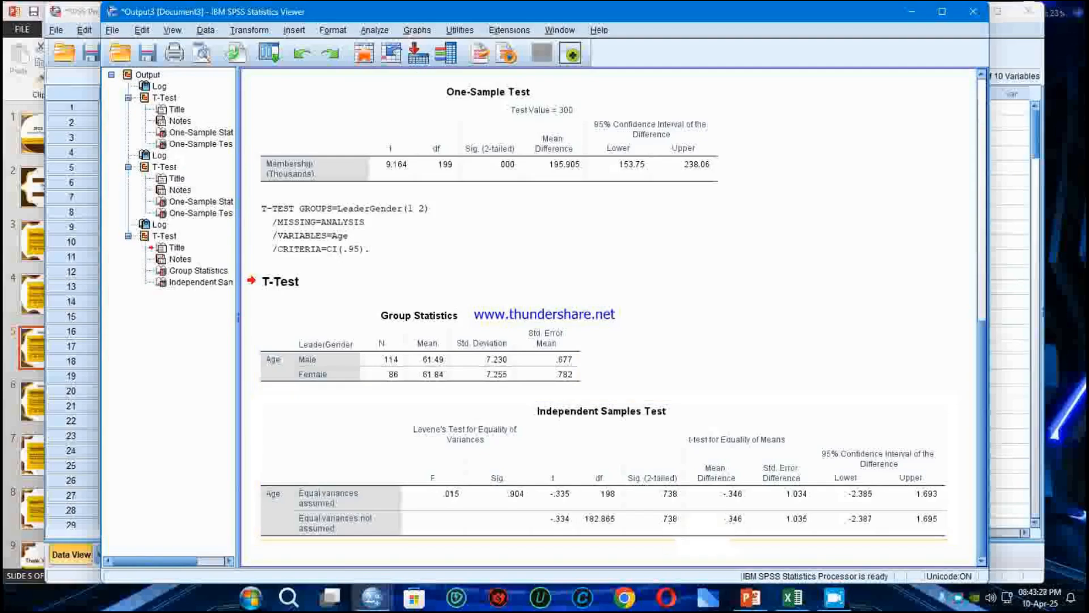
{"action": "left_click", "coordinate": [750, 598]}
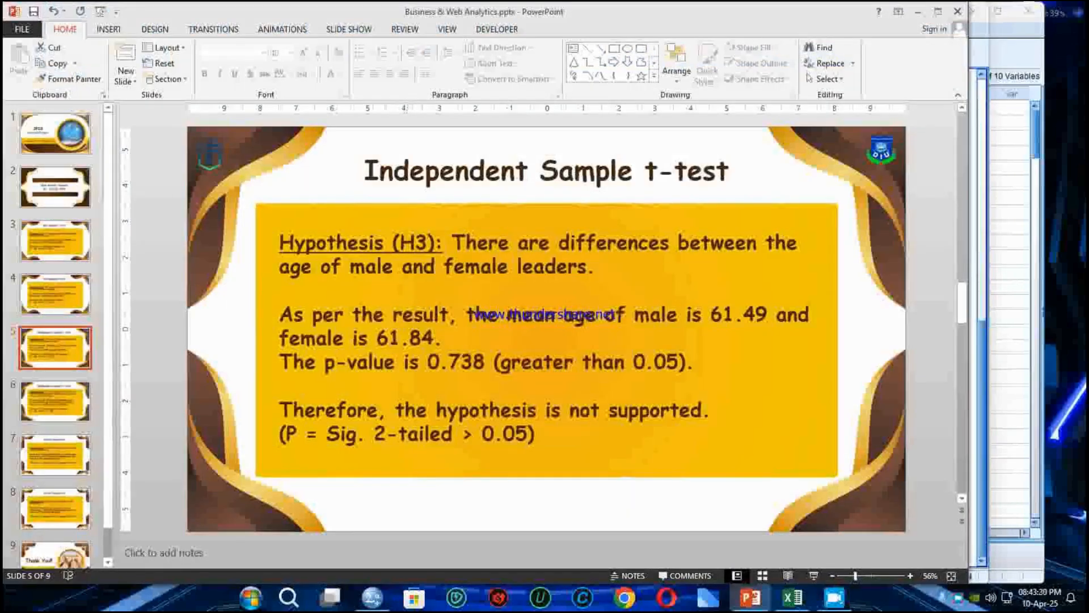
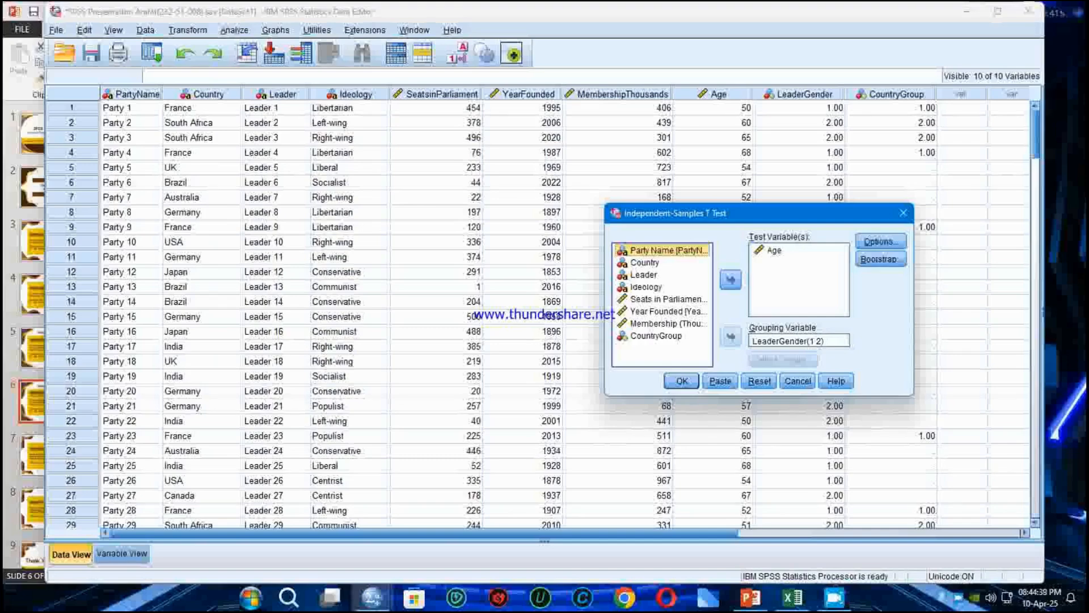
Step: Reset the Independent-Samples T Test, check the H4 slide, and assign Membership (Thousands) as test variable and CountryGroup as grouping variable
{"action": "left_click", "coordinate": [760, 381]}
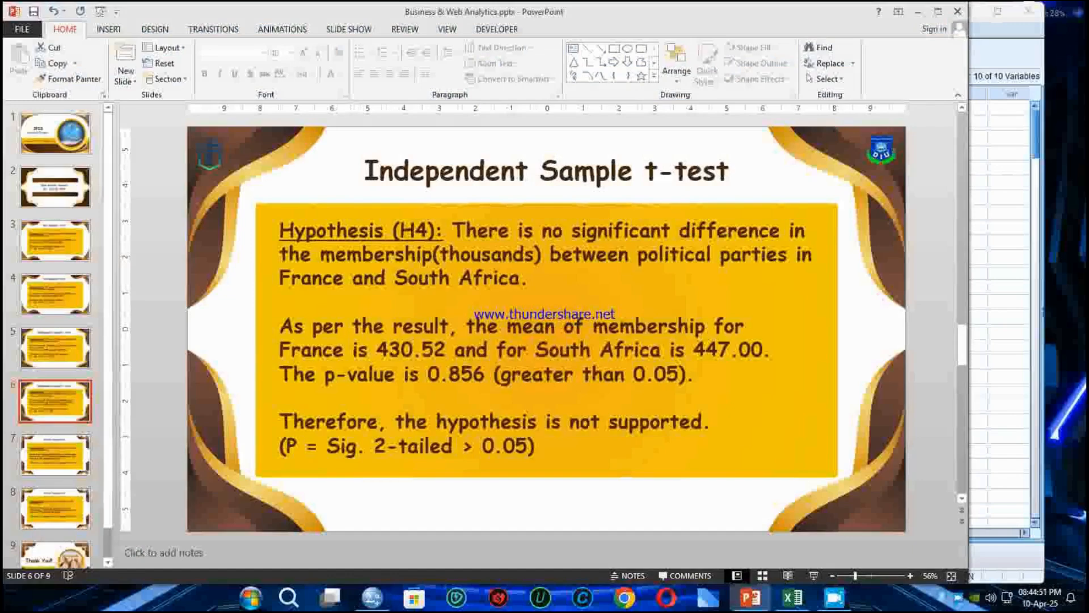
{"action": "key", "text": "alt+Tab"}
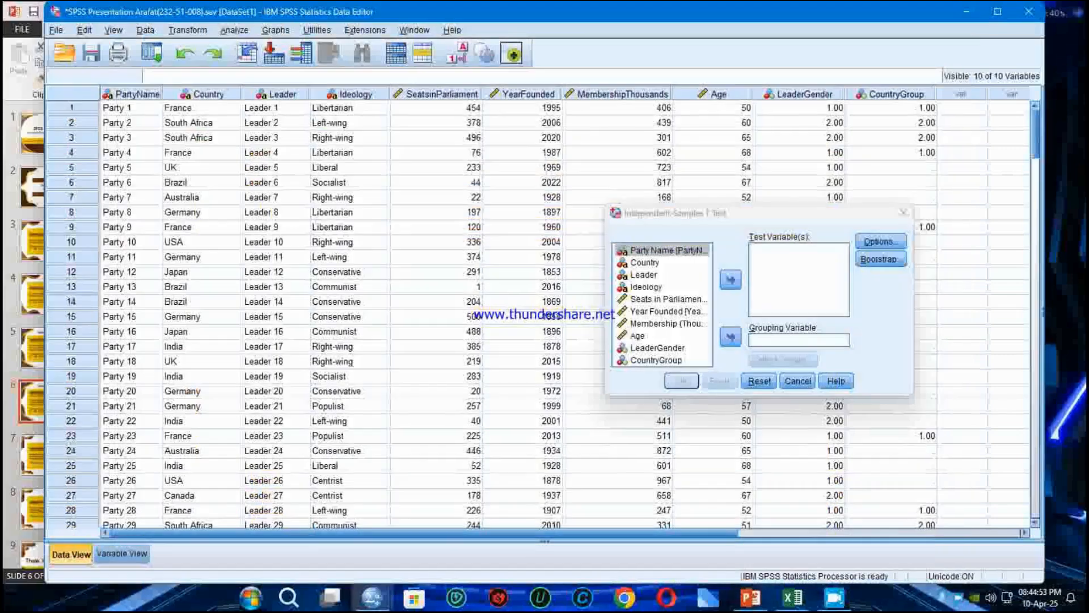
{"action": "left_click", "coordinate": [665, 323]}
{"action": "left_click", "coordinate": [730, 279]}
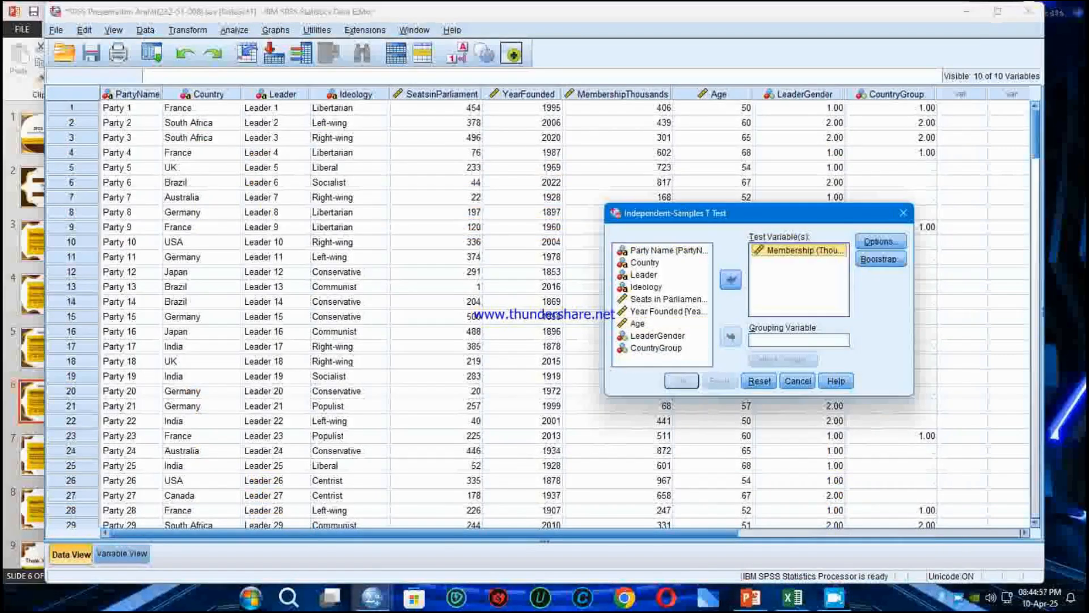
{"action": "left_click", "coordinate": [656, 348]}
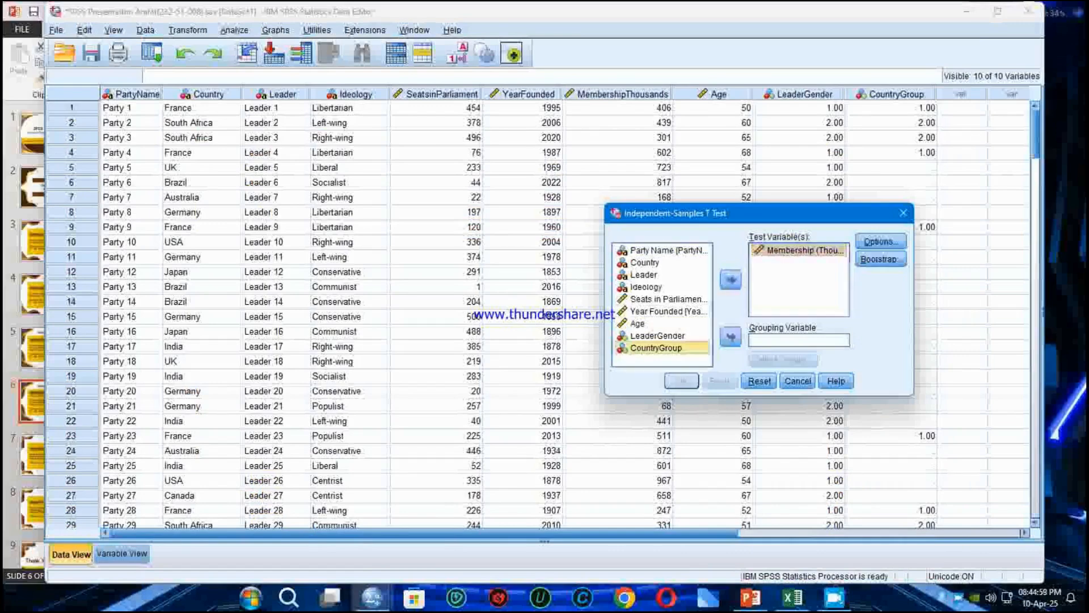
{"action": "left_click", "coordinate": [731, 337]}
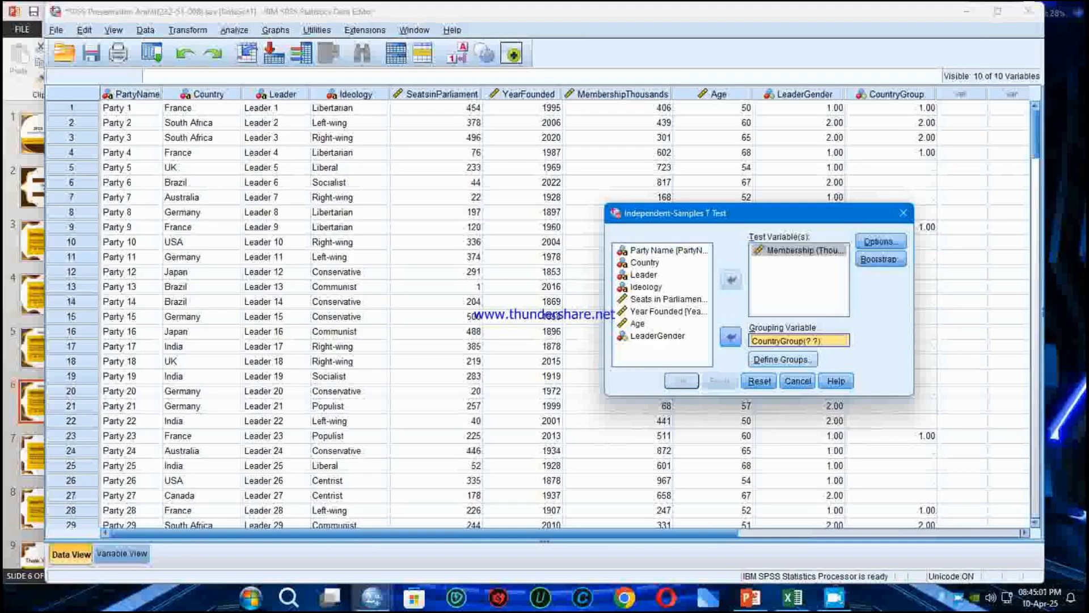
Step: Define the CountryGroup groups as 1 and 2 and run the membership t-test
{"action": "left_click", "coordinate": [783, 359]}
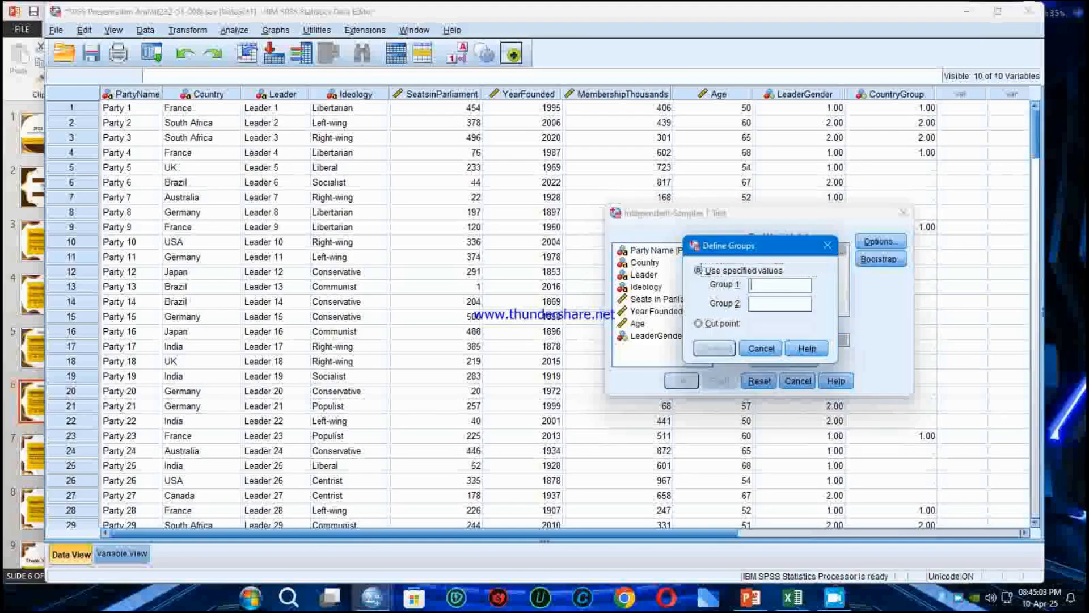
{"action": "type", "text": "1"}
{"action": "type", "text": "2"}
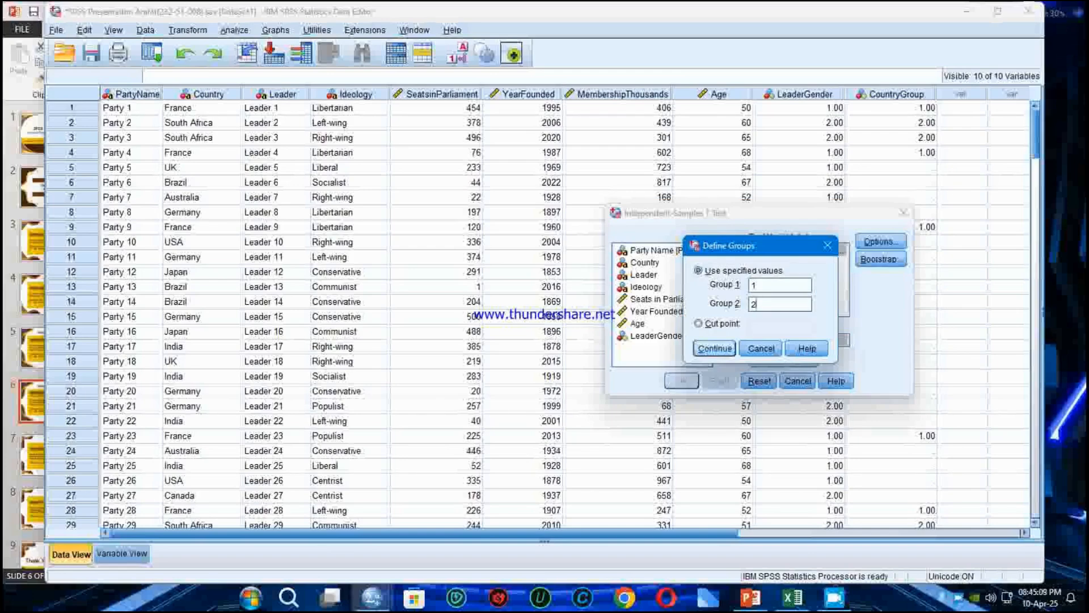
{"action": "key", "text": "Return"}
{"action": "key", "text": "Return"}
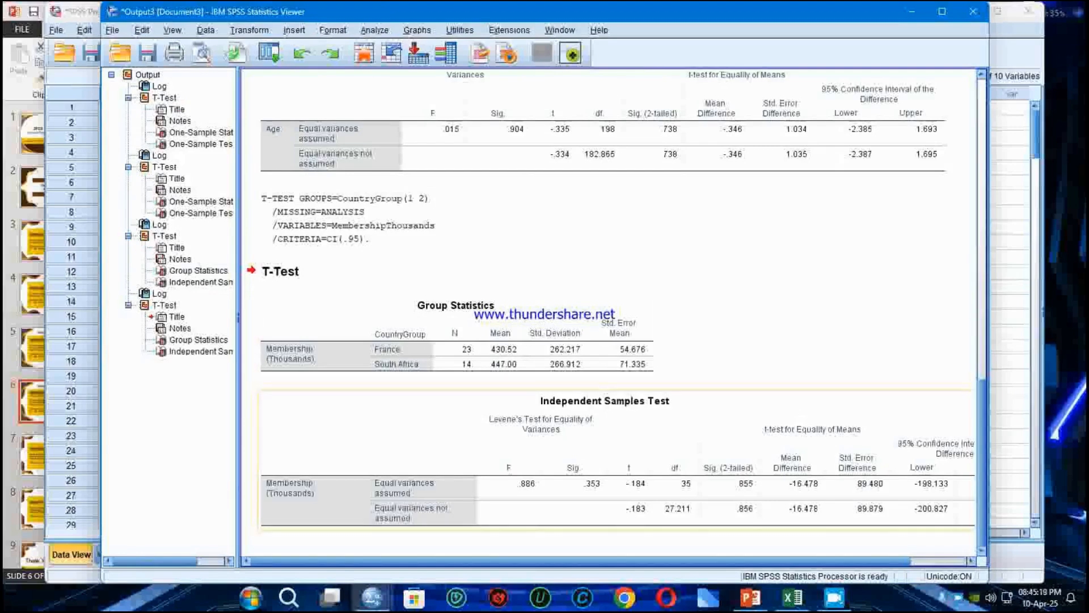
Step: Compare the membership t-test output with the H4 slide in PowerPoint and show slide 7 with hypothesis H5
{"action": "key", "text": "alt+Tab"}
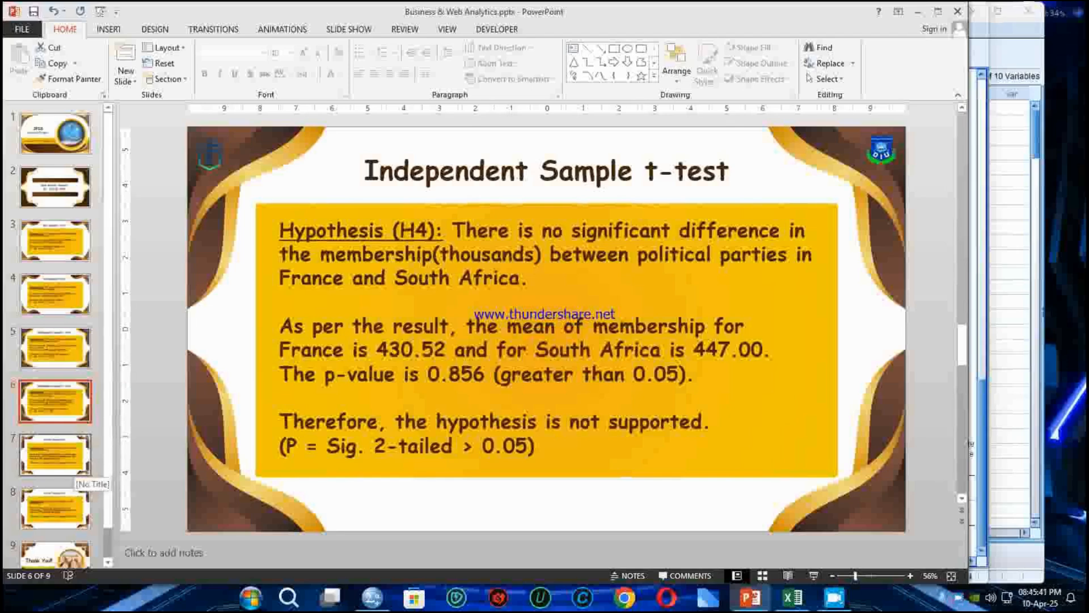
{"action": "left_click", "coordinate": [79, 471]}
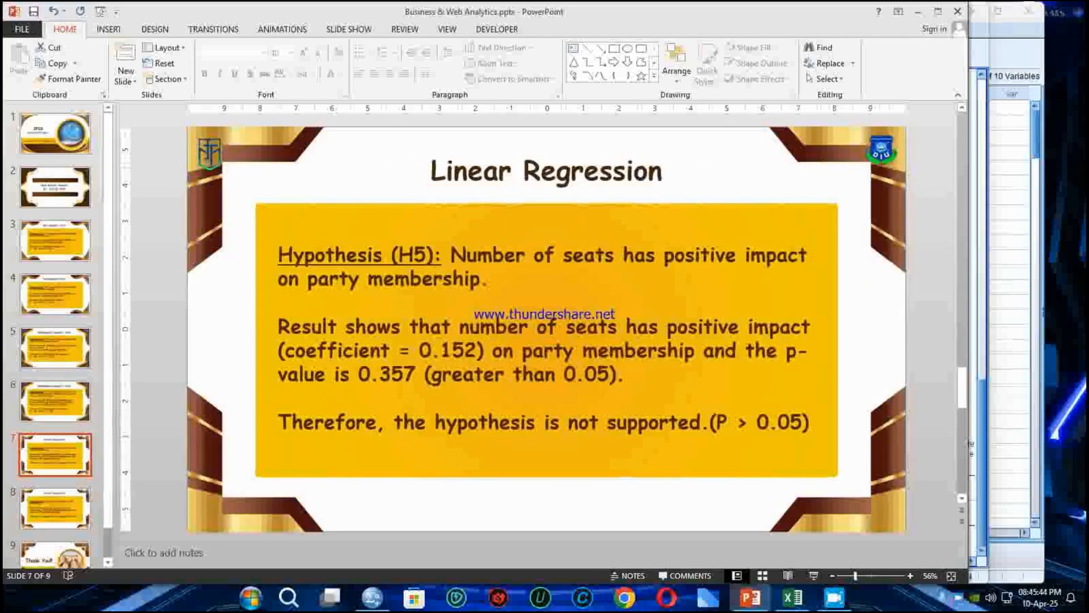
Step: Switch to SPSS, recheck hypothesis H5 on the PowerPoint slide, and open the Linear Regression dialog for the party data
{"action": "key", "text": "alt+Tab"}
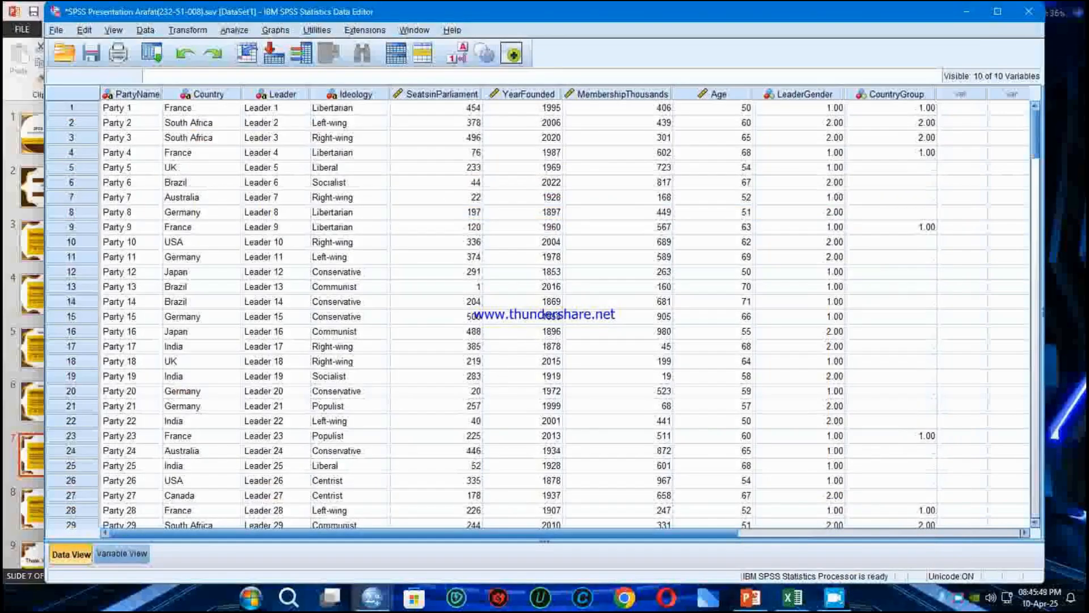
{"action": "key", "text": "alt+Tab"}
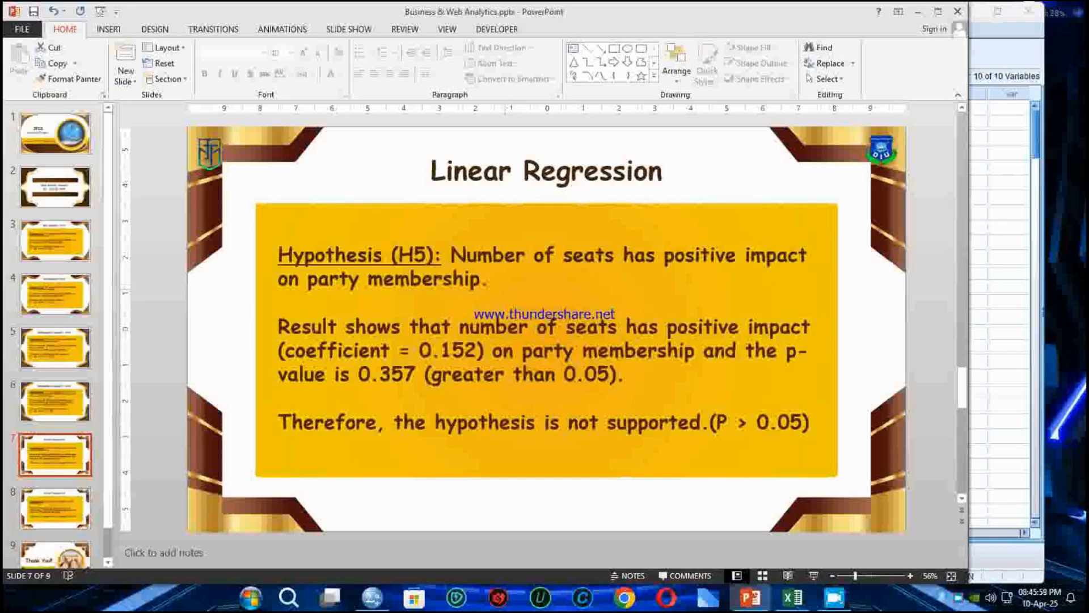
{"action": "key", "text": "alt+Tab"}
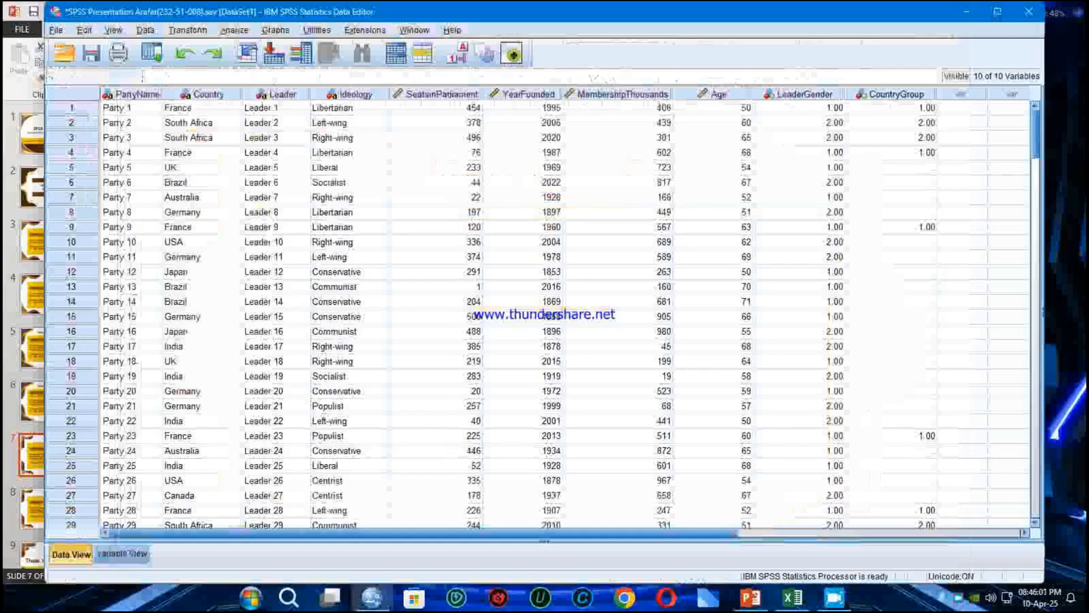
{"action": "key", "text": "alt+a"}
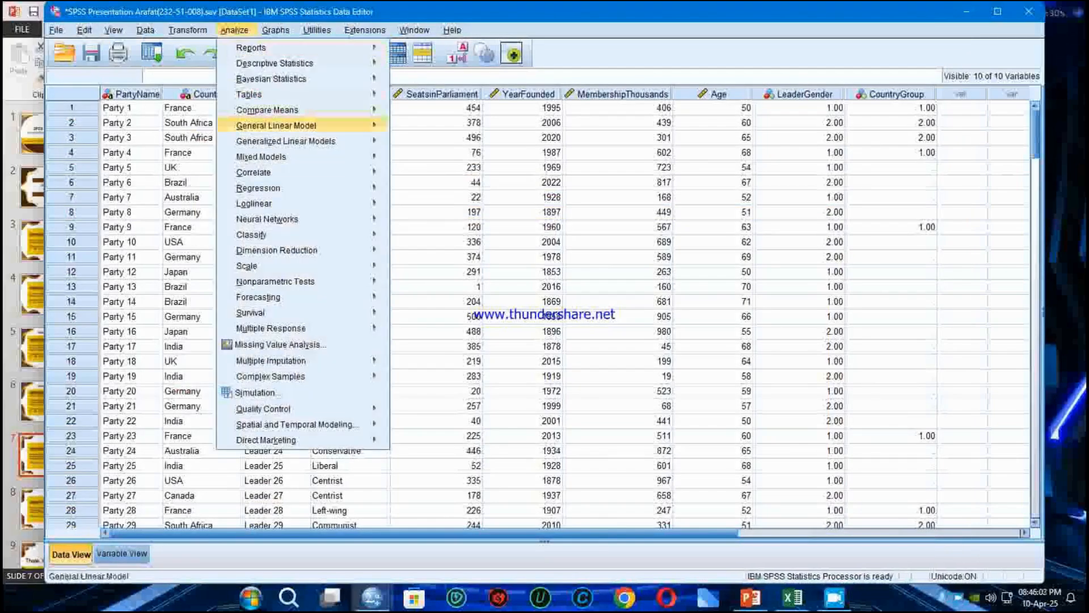
{"action": "mouse_move", "coordinate": [295, 187]}
{"action": "key", "text": "Down"}
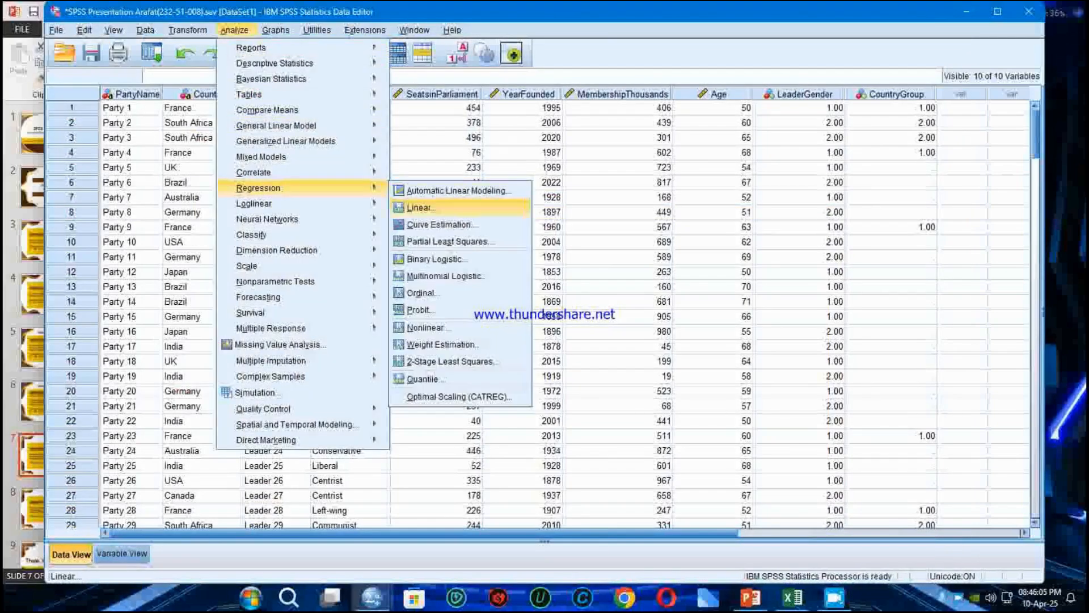
{"action": "key", "text": "Return"}
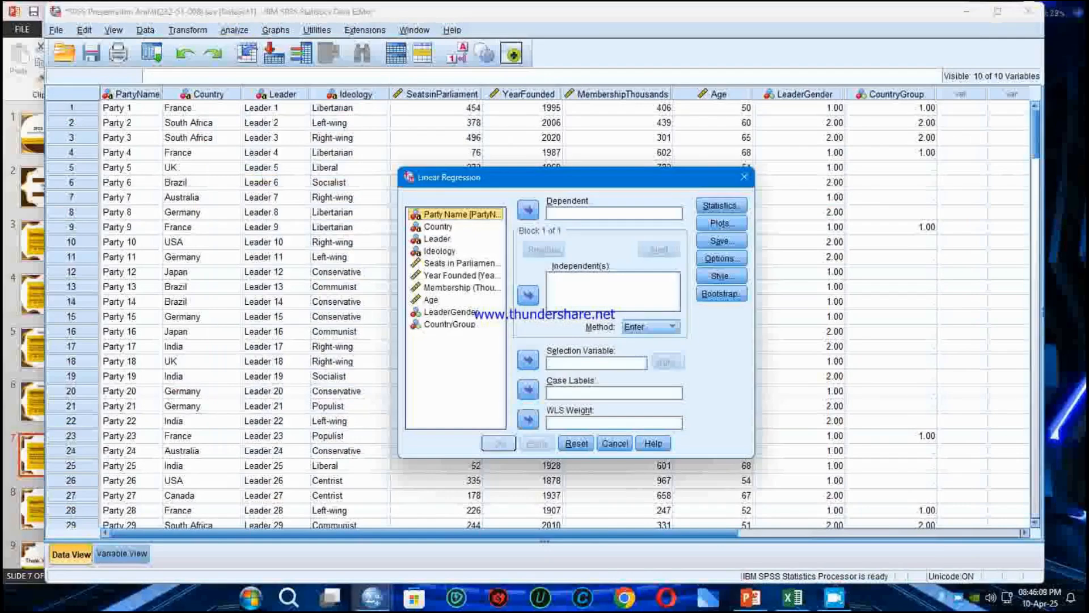
Step: Run a linear regression with Membership (Thousands) as the dependent variable and Seats in Parliament as the independent variable
{"action": "left_click", "coordinate": [462, 288]}
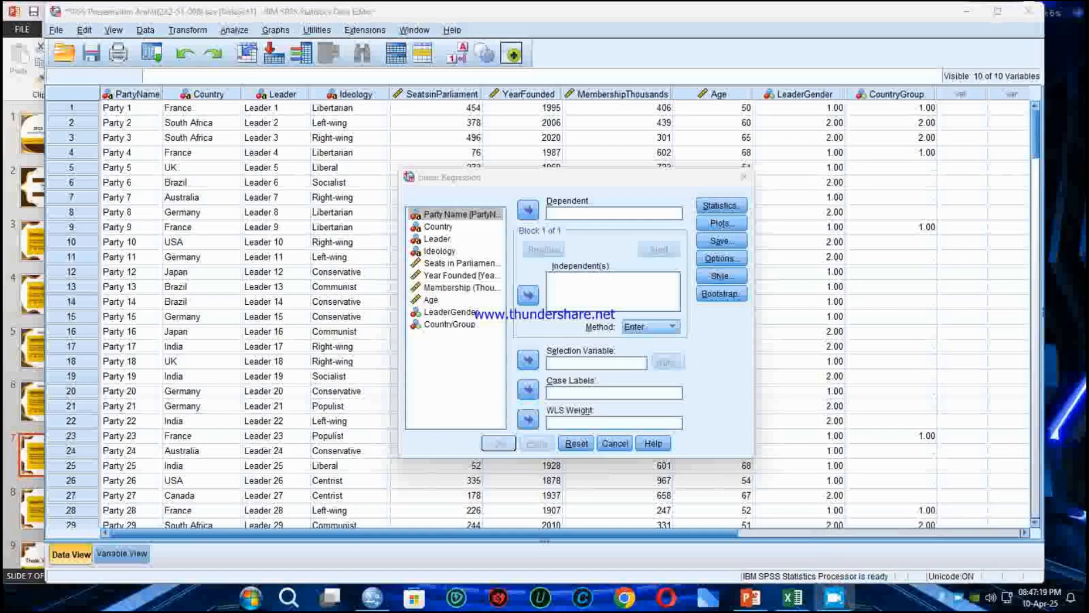
{"action": "left_click", "coordinate": [450, 324]}
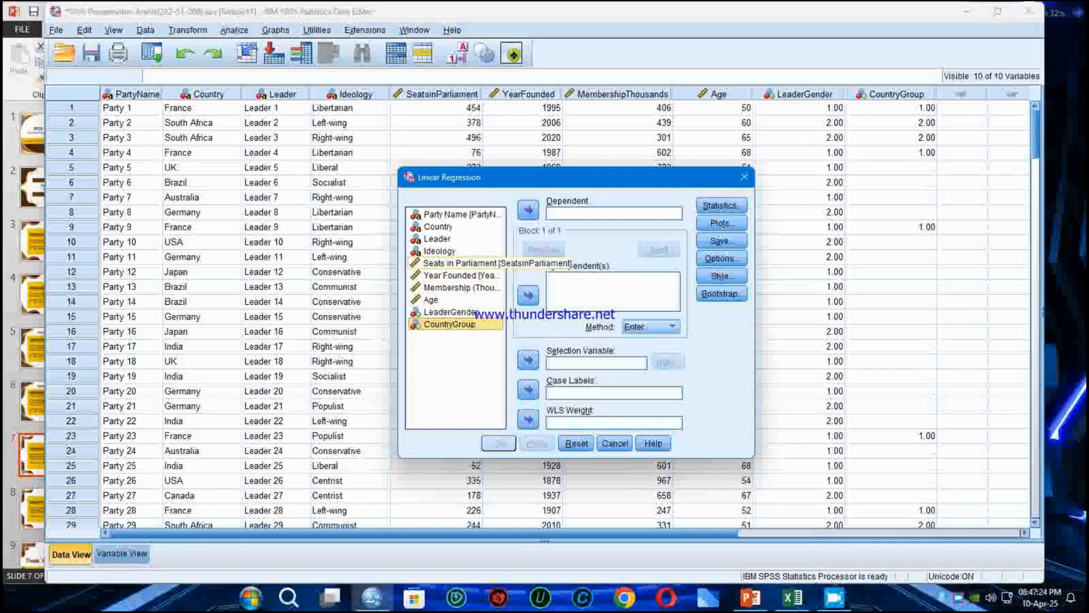
{"action": "left_click", "coordinate": [460, 287]}
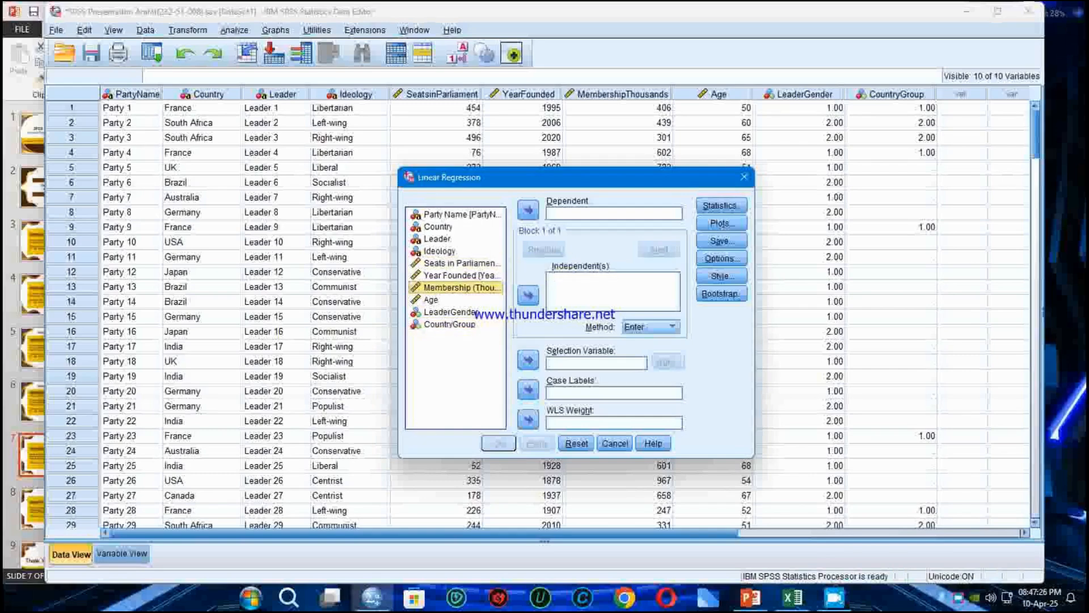
{"action": "left_click", "coordinate": [528, 210]}
{"action": "left_click", "coordinate": [460, 262]}
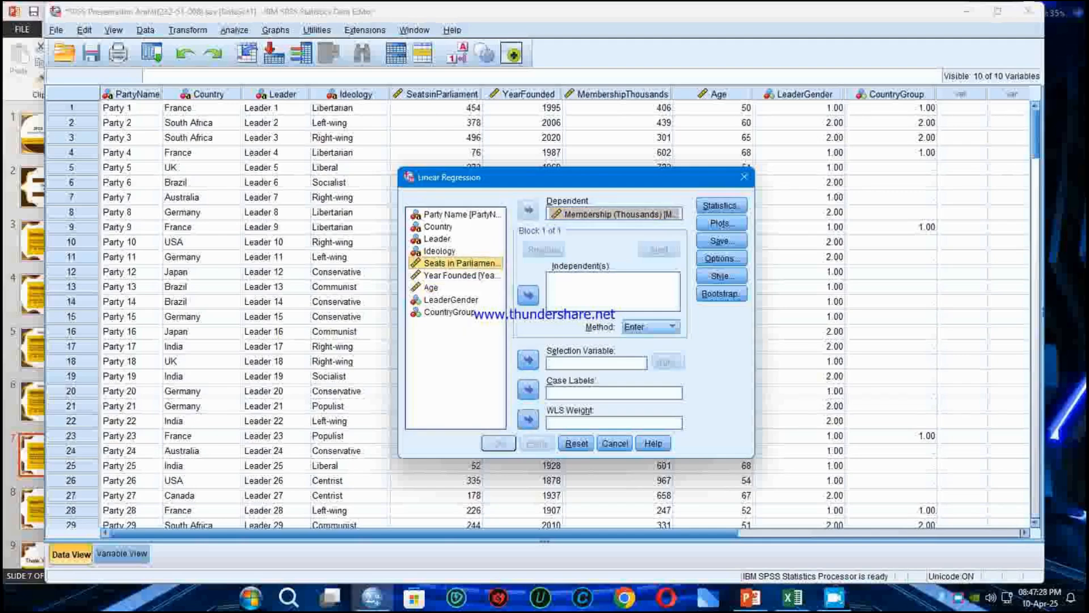
{"action": "left_click", "coordinate": [528, 294]}
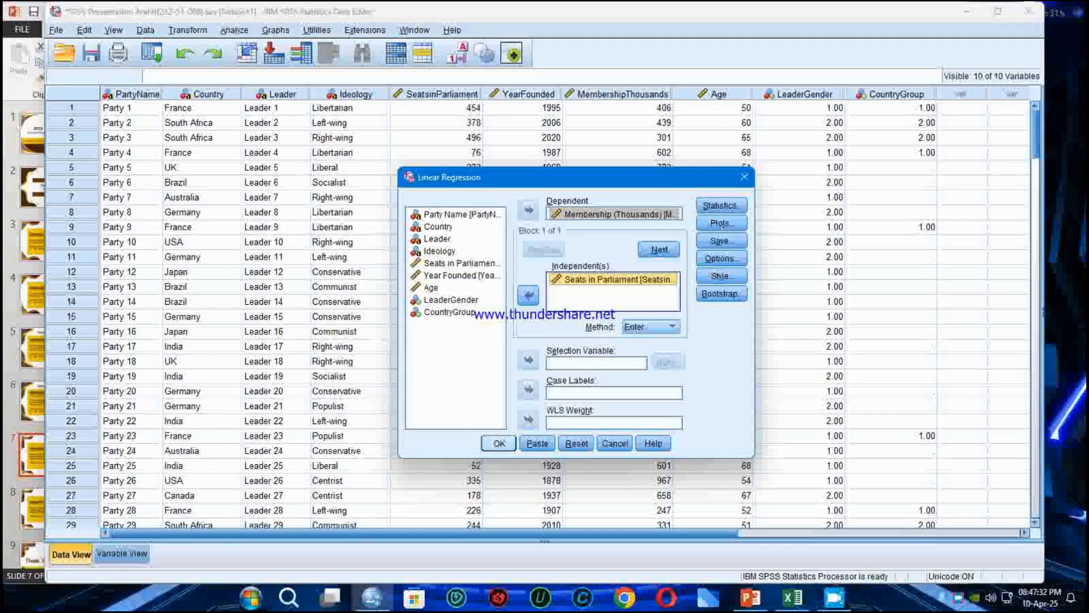
{"action": "left_click", "coordinate": [498, 443]}
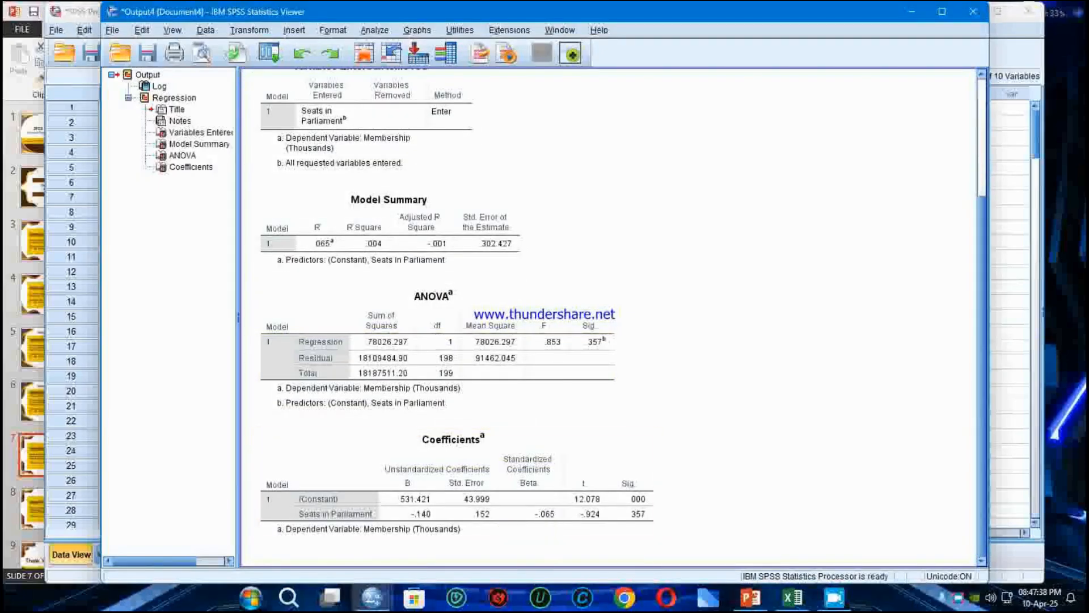
Step: View the H6 slide in PowerPoint, return to SPSS, and reset the Linear Regression dialog to clear its variables
{"action": "key", "text": "alt+Tab"}
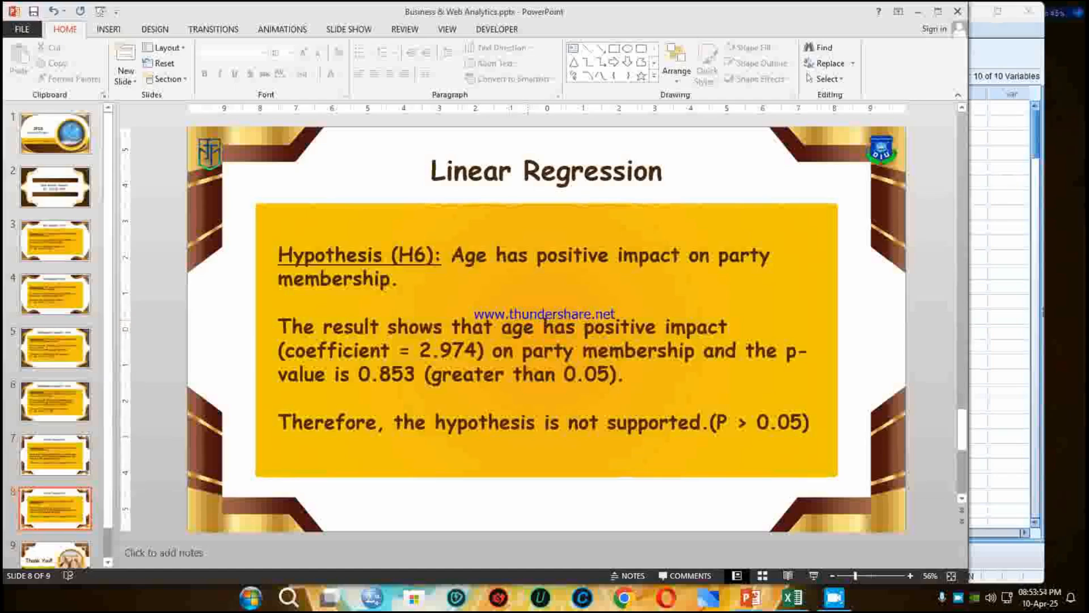
{"action": "key", "text": "alt+Tab"}
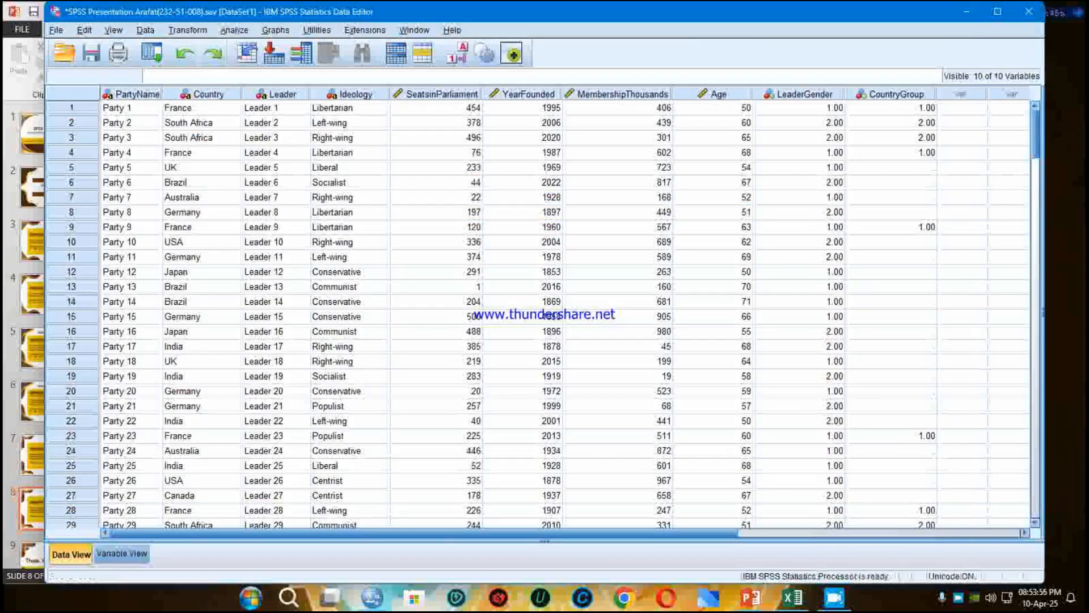
{"action": "left_click", "coordinate": [234, 30]}
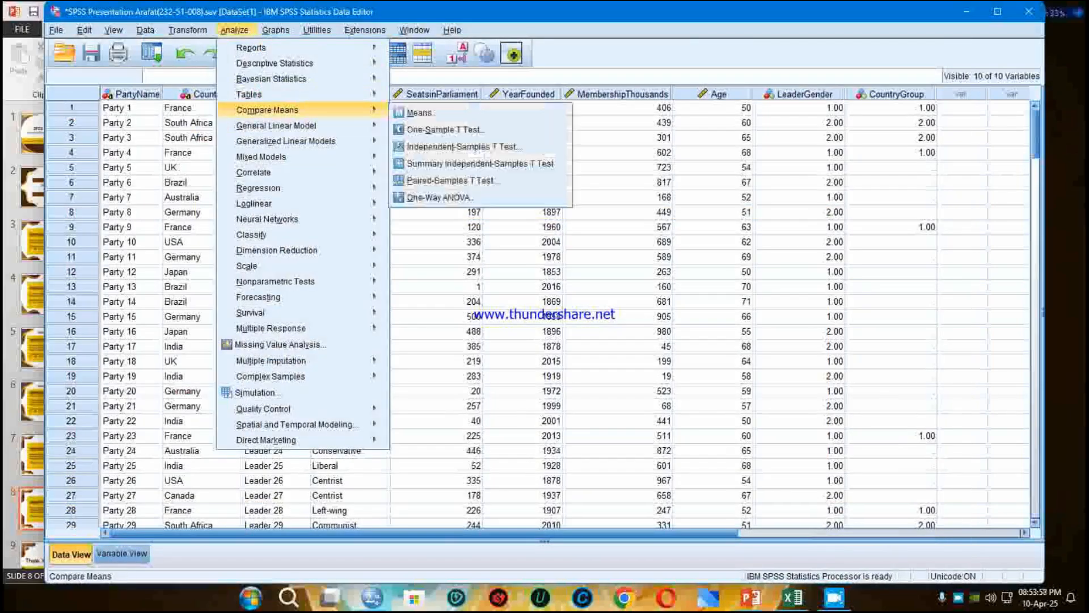
{"action": "mouse_move", "coordinate": [267, 109]}
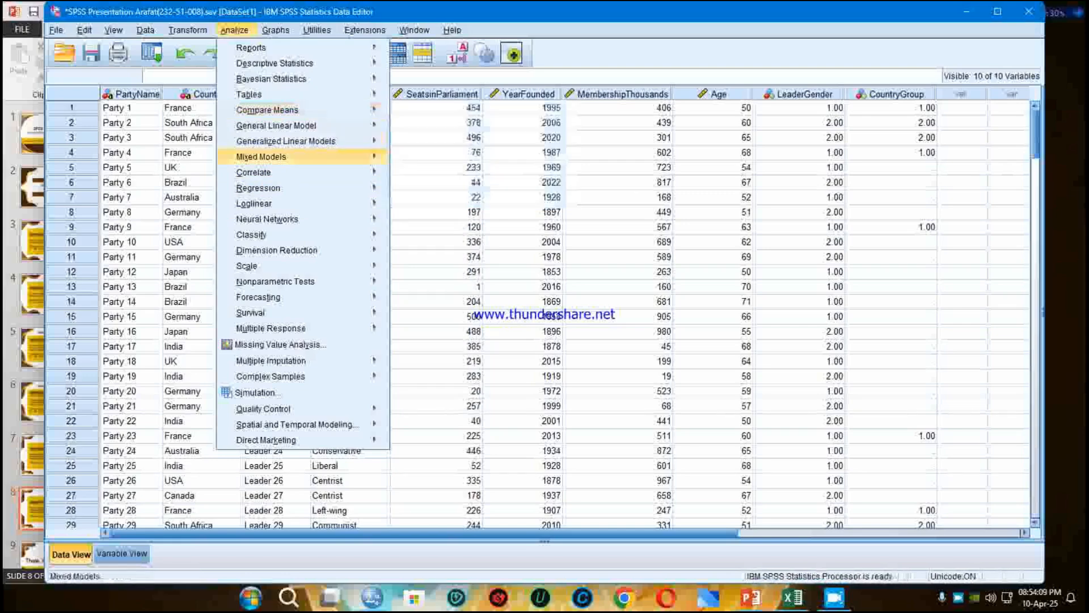
{"action": "mouse_move", "coordinate": [259, 188]}
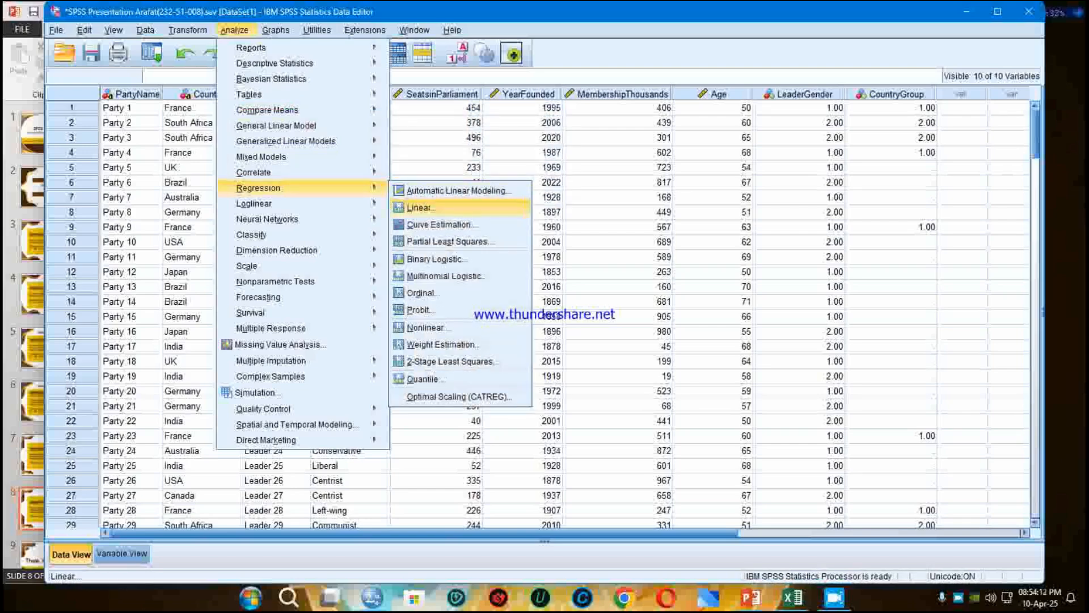
{"action": "left_click", "coordinate": [420, 207]}
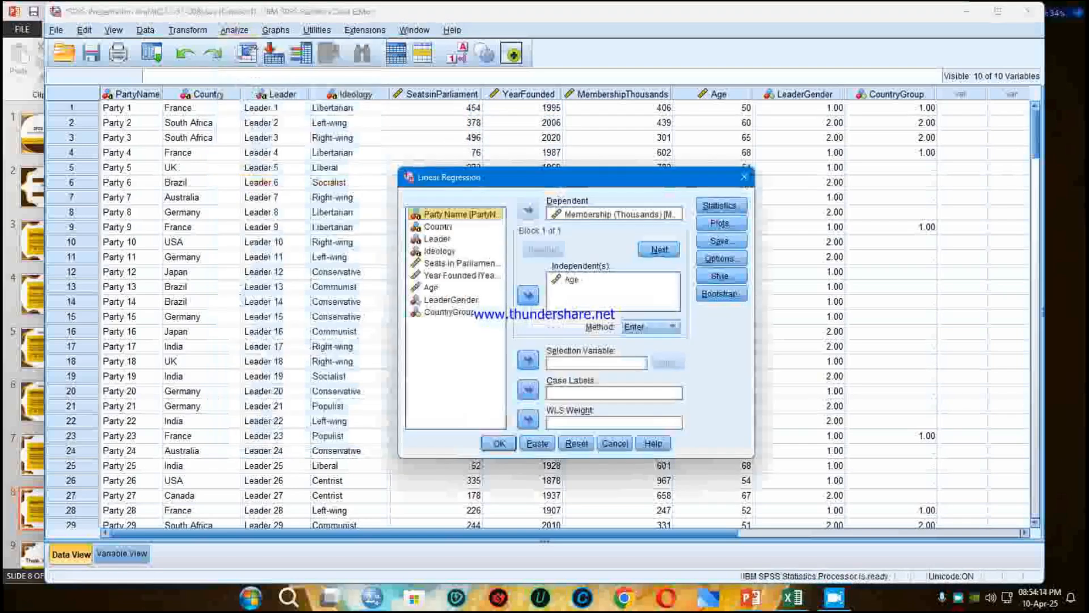
{"action": "left_click", "coordinate": [577, 444]}
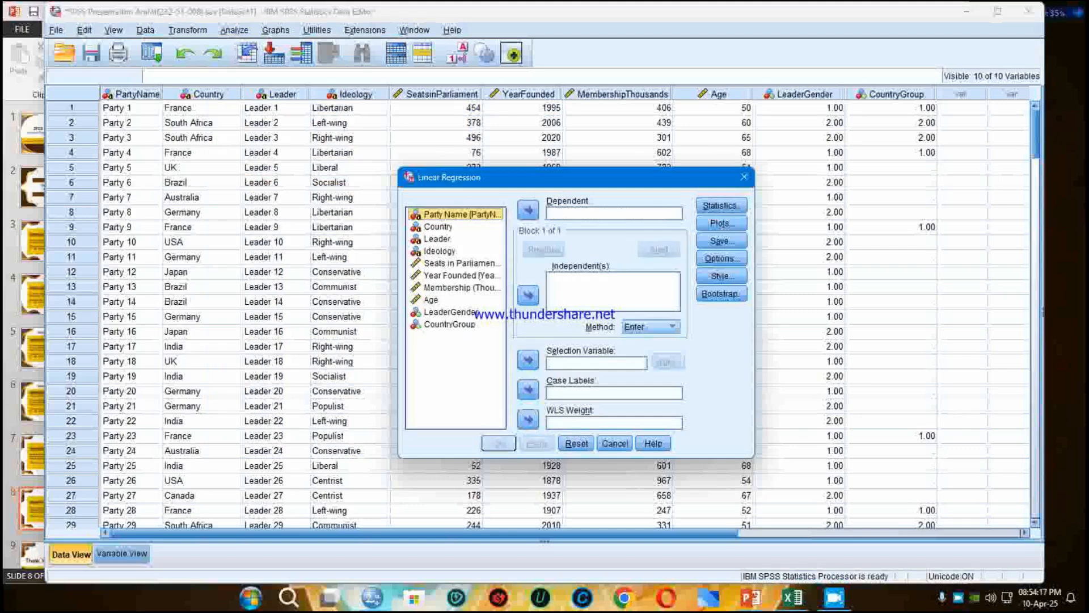
Step: Recheck the H6 slide, and assign Age as the independent and Membership (Thousands) as the dependent variable of the regression
{"action": "key", "text": "alt+Tab"}
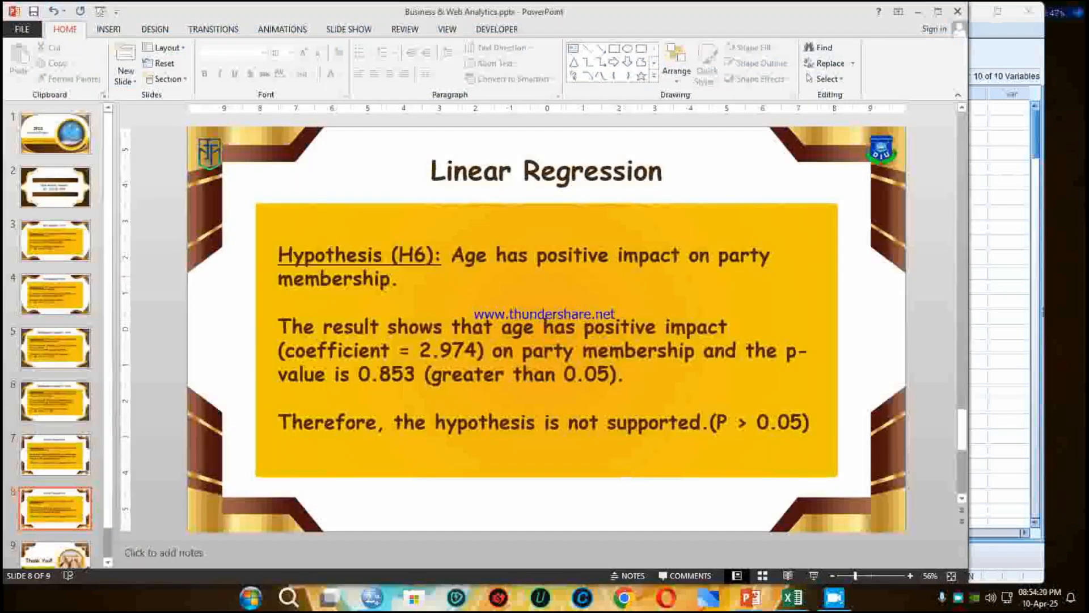
{"action": "key", "text": "alt+Tab"}
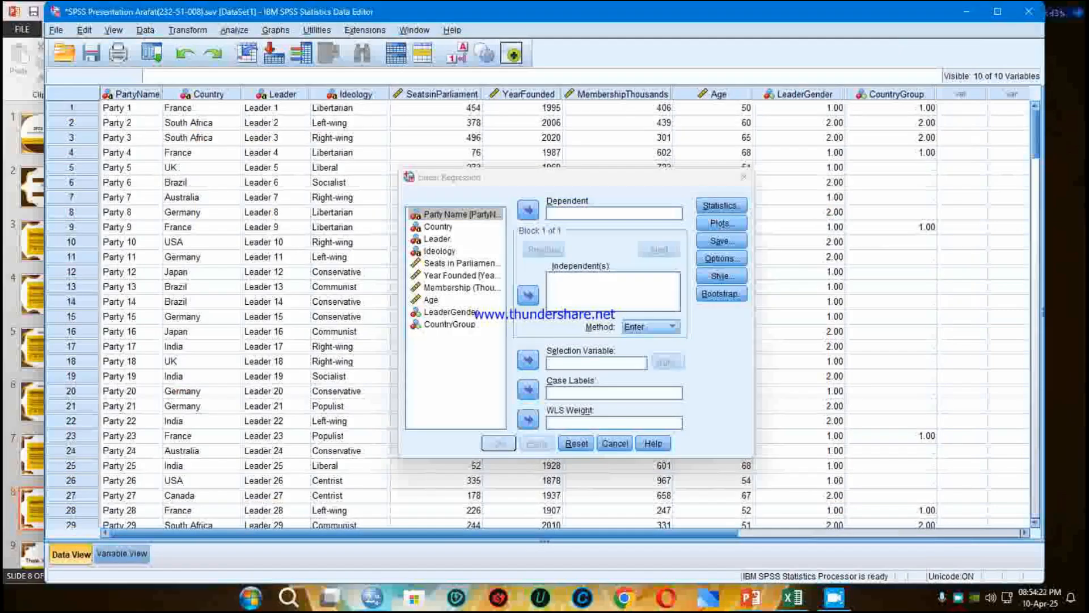
{"action": "left_click", "coordinate": [431, 299]}
{"action": "left_click", "coordinate": [528, 295]}
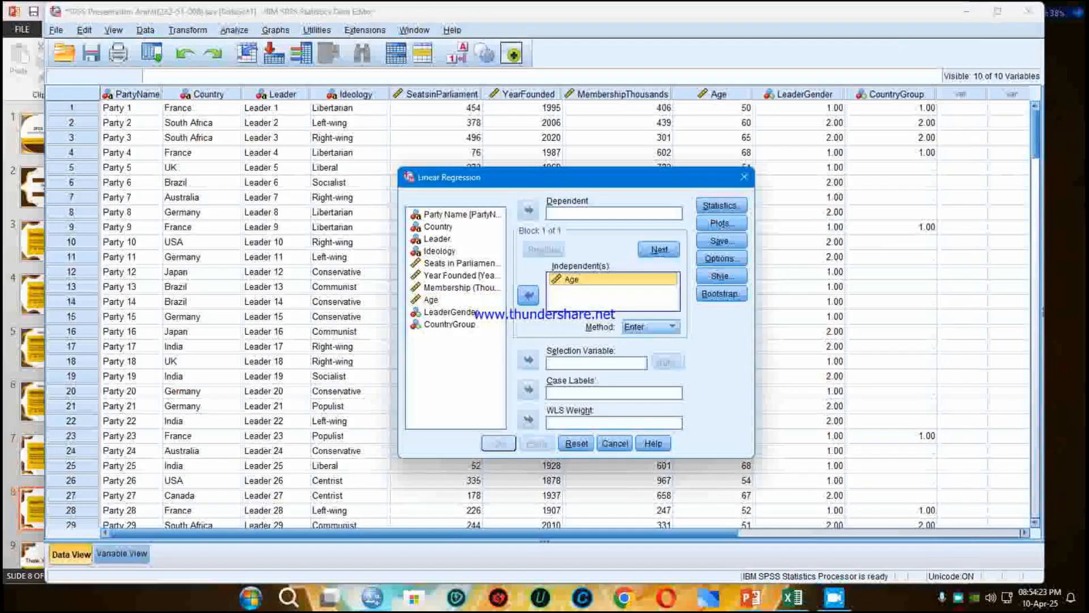
{"action": "left_click", "coordinate": [461, 288]}
{"action": "left_click", "coordinate": [528, 210]}
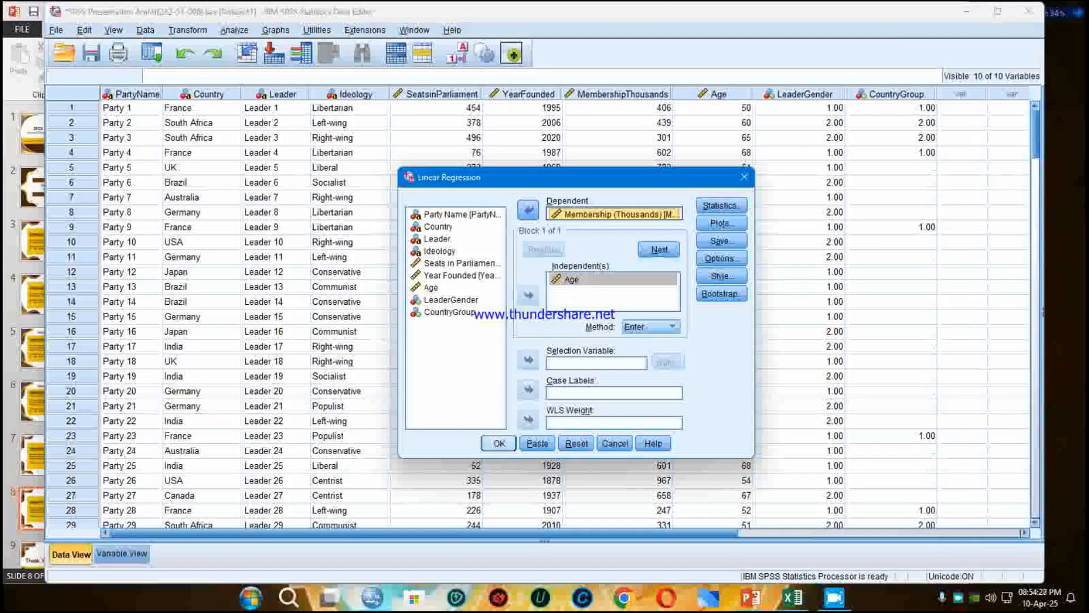
Step: Run the regression of membership on age and compare its output tables with the H6 slide in PowerPoint
{"action": "left_click", "coordinate": [499, 444]}
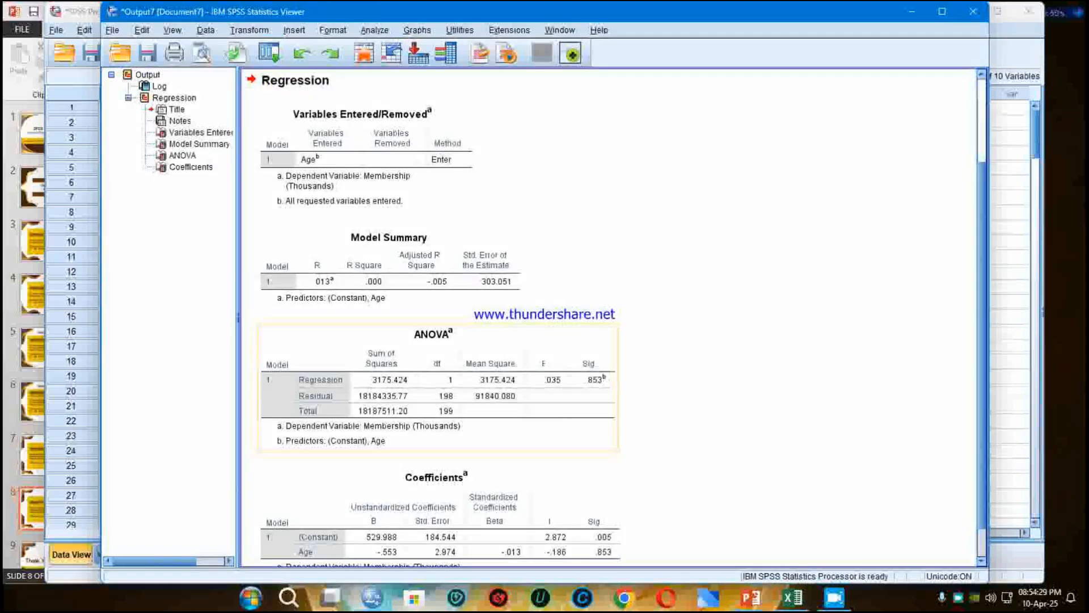
{"action": "scroll", "coordinate": [499, 397], "scroll_direction": "down", "scroll_amount": 2}
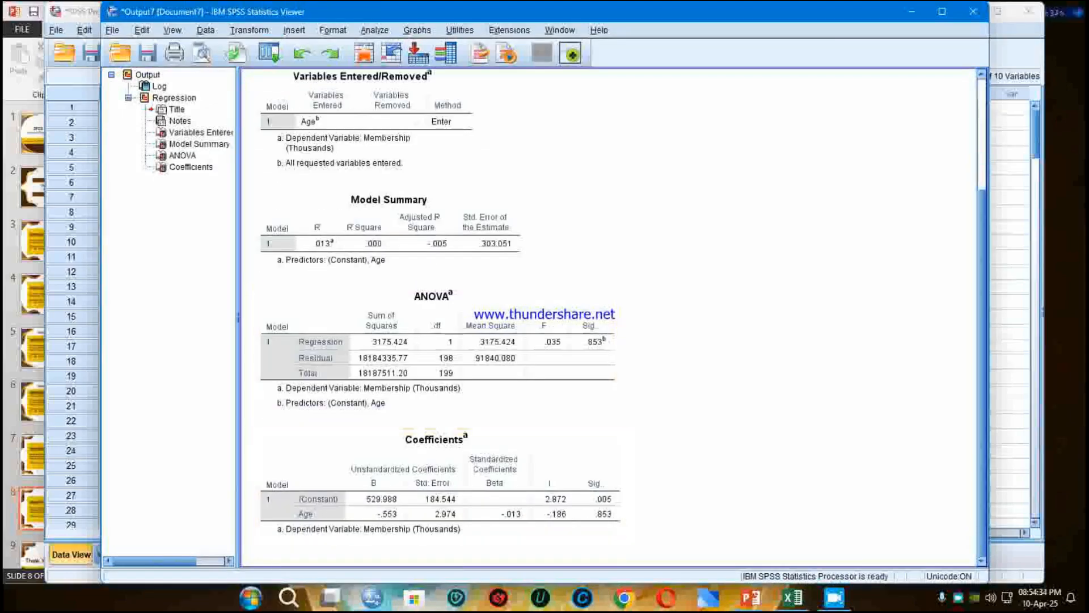
{"action": "left_click", "coordinate": [751, 598]}
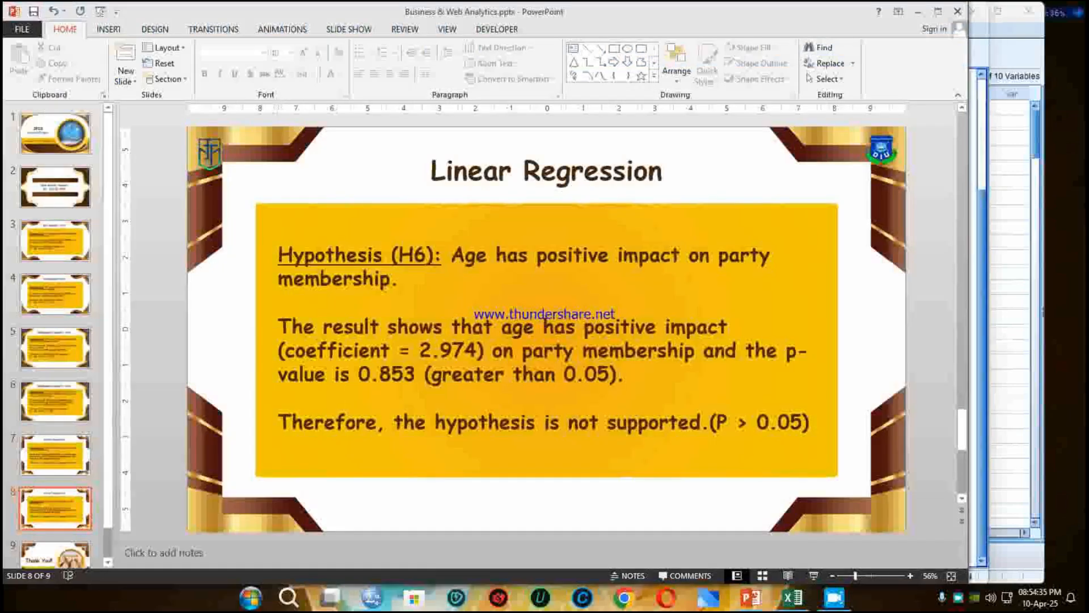